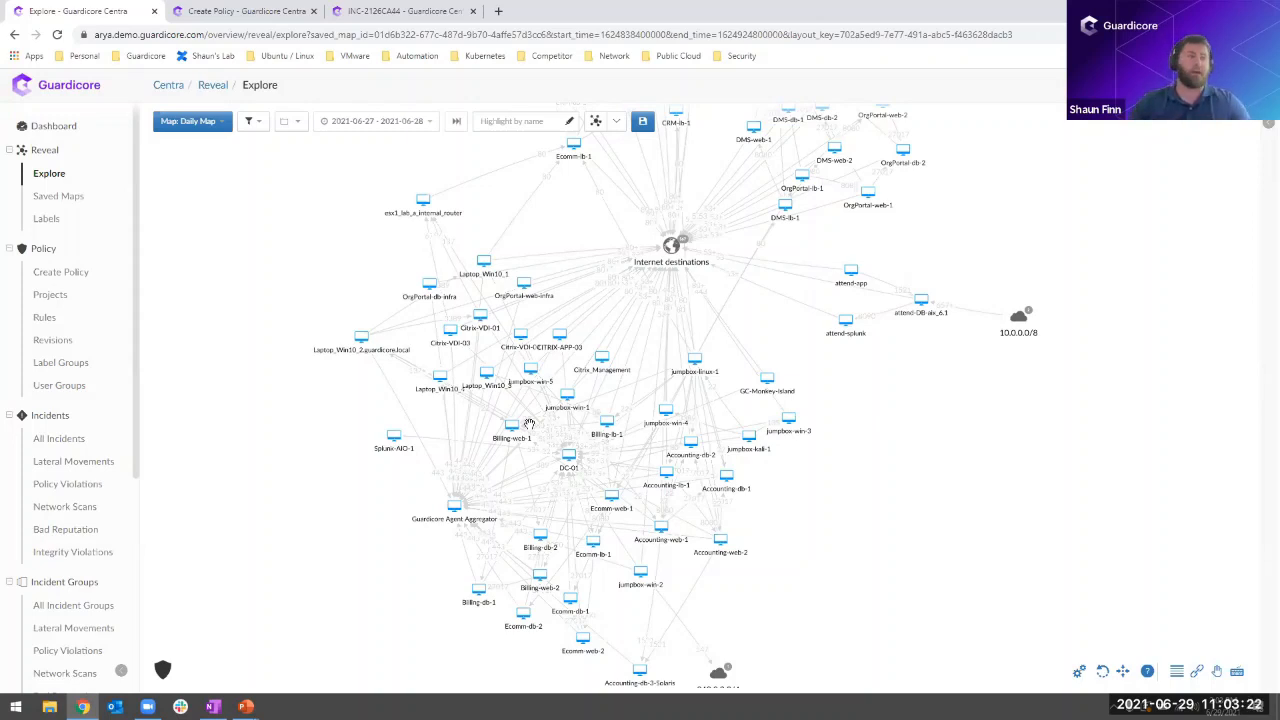
# - Filter the map to Billing-lb-1 and inspect its port 80 connection to Internet destinations and its asset information
pyautogui.click(606, 425)
pyautogui.click(625, 455)
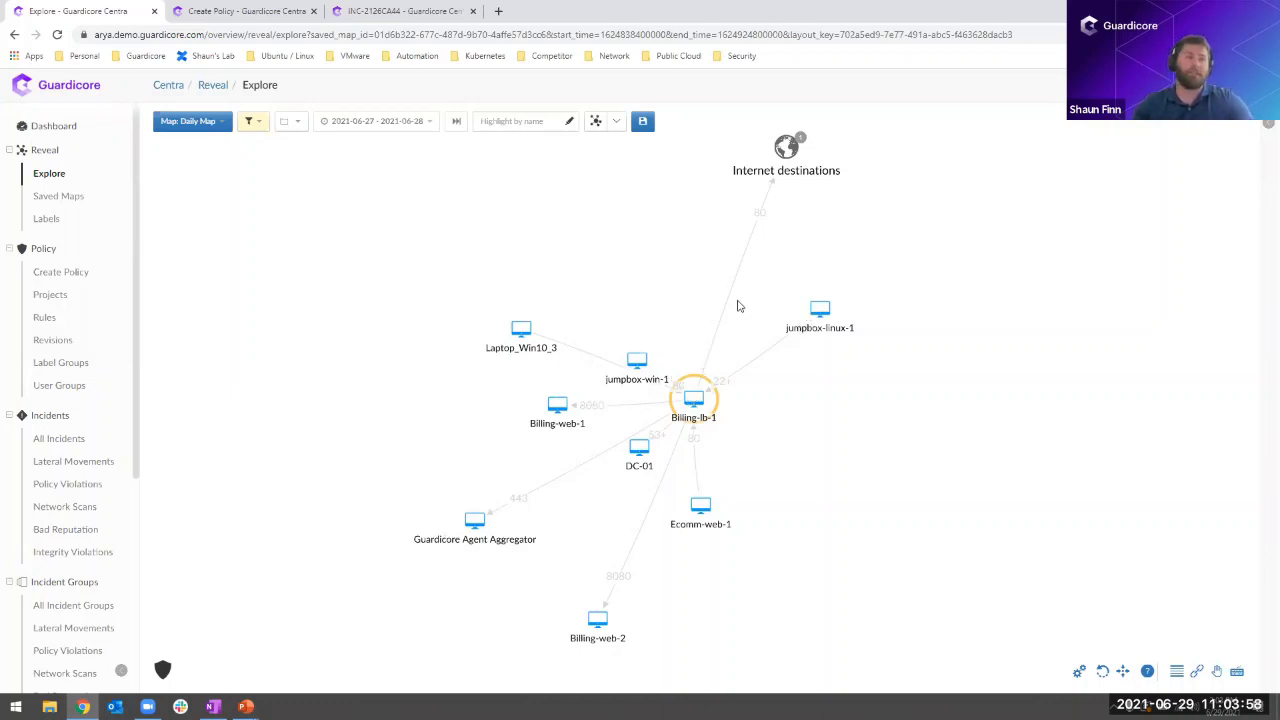
pyautogui.click(1266, 122)
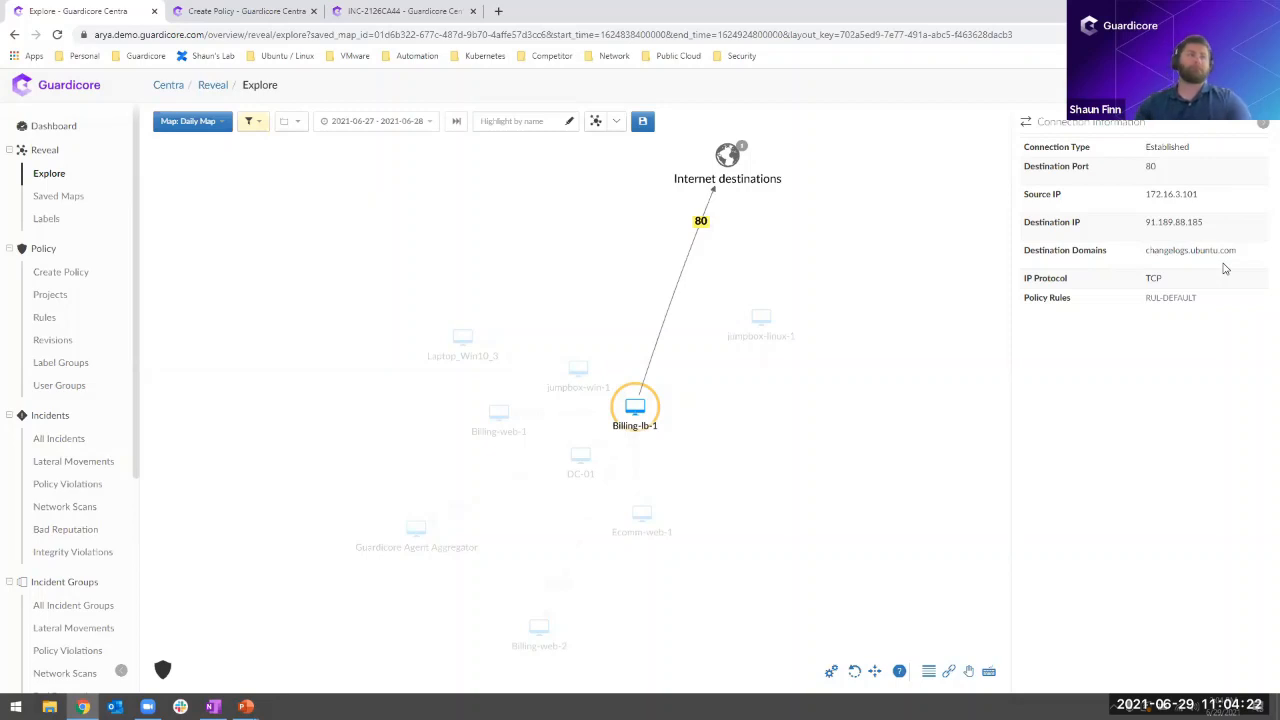
pyautogui.click(1262, 123)
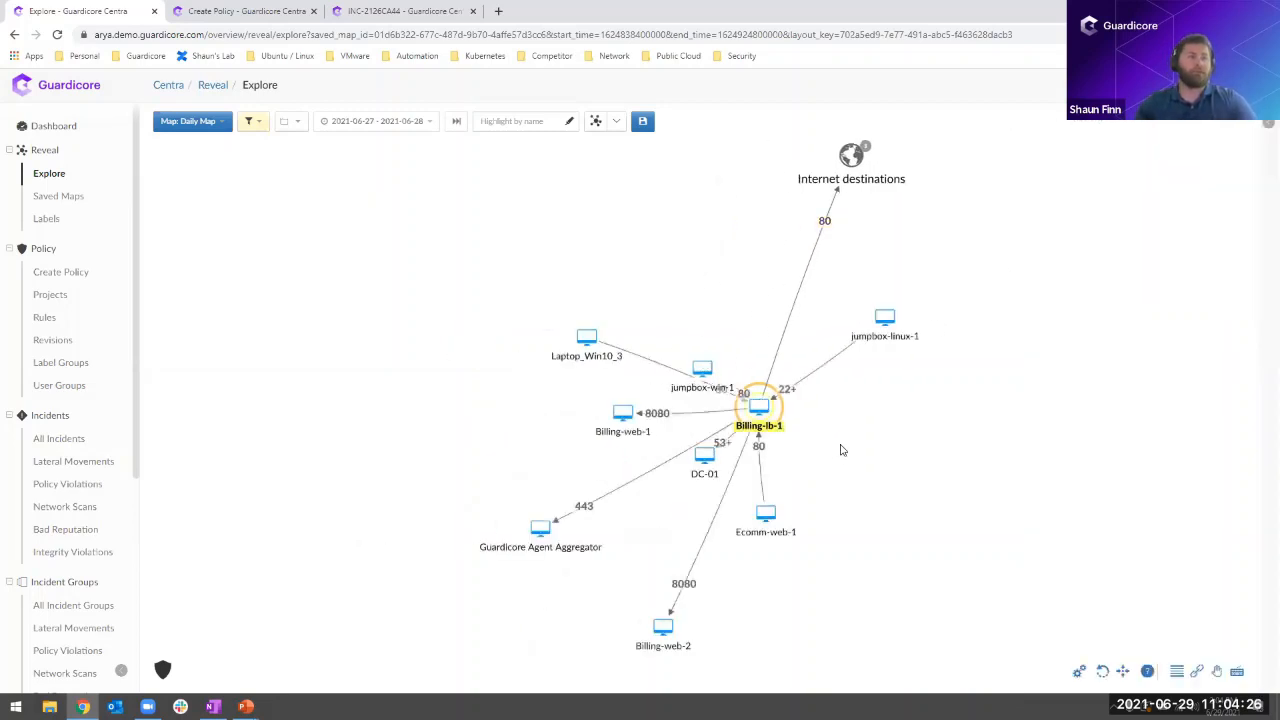
pyautogui.moveTo(834, 466); pyautogui.dragTo(808, 400)
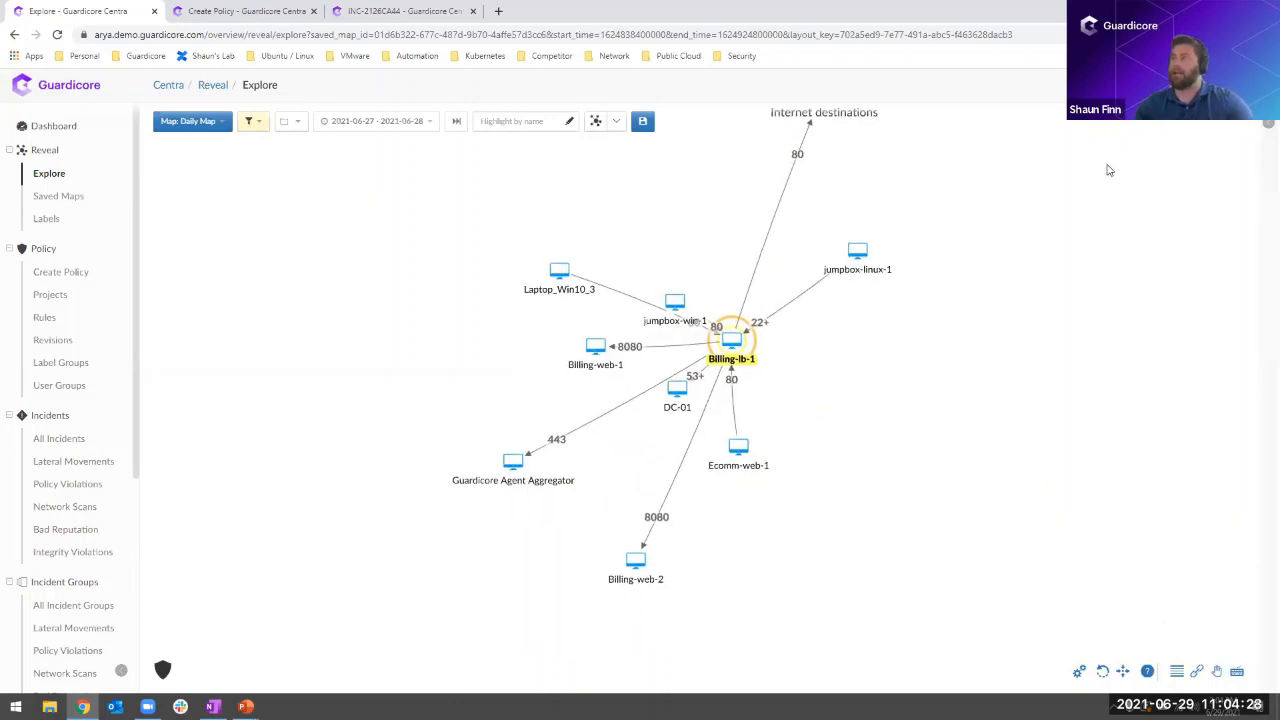
pyautogui.click(1266, 124)
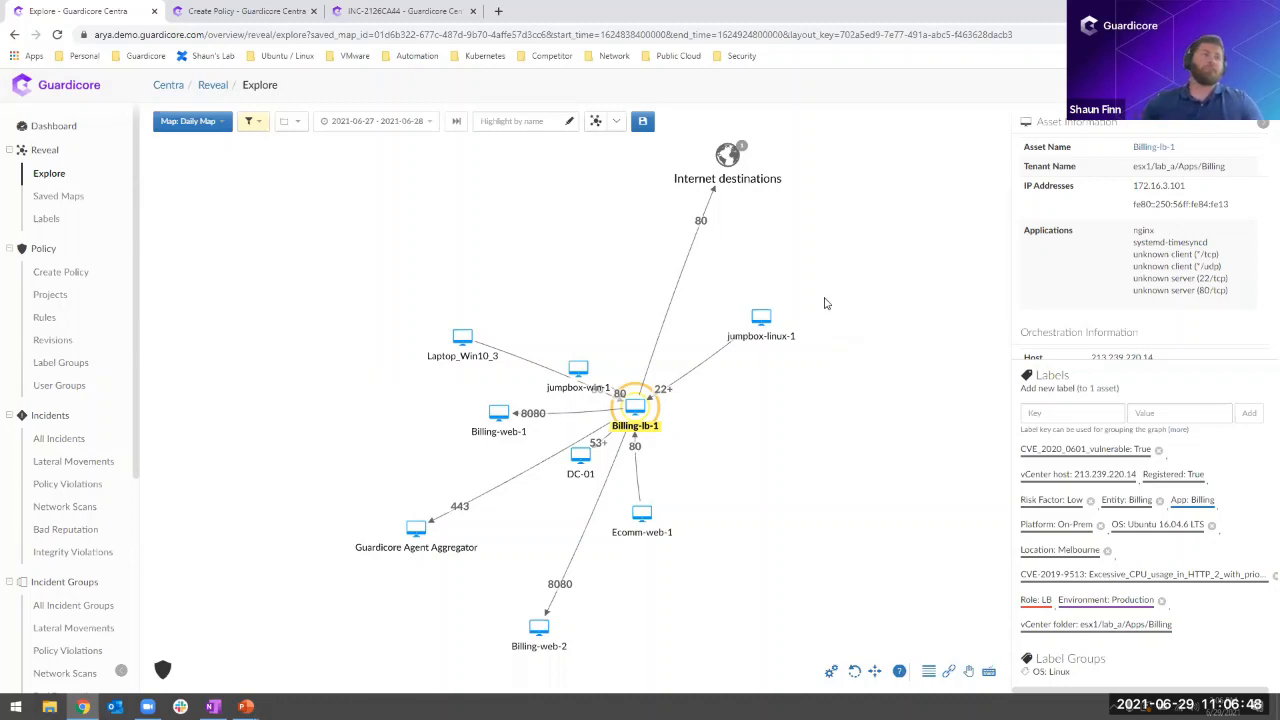
# - Remove the Billing-lb-1 asset filter from the map
pyautogui.click(250, 123)
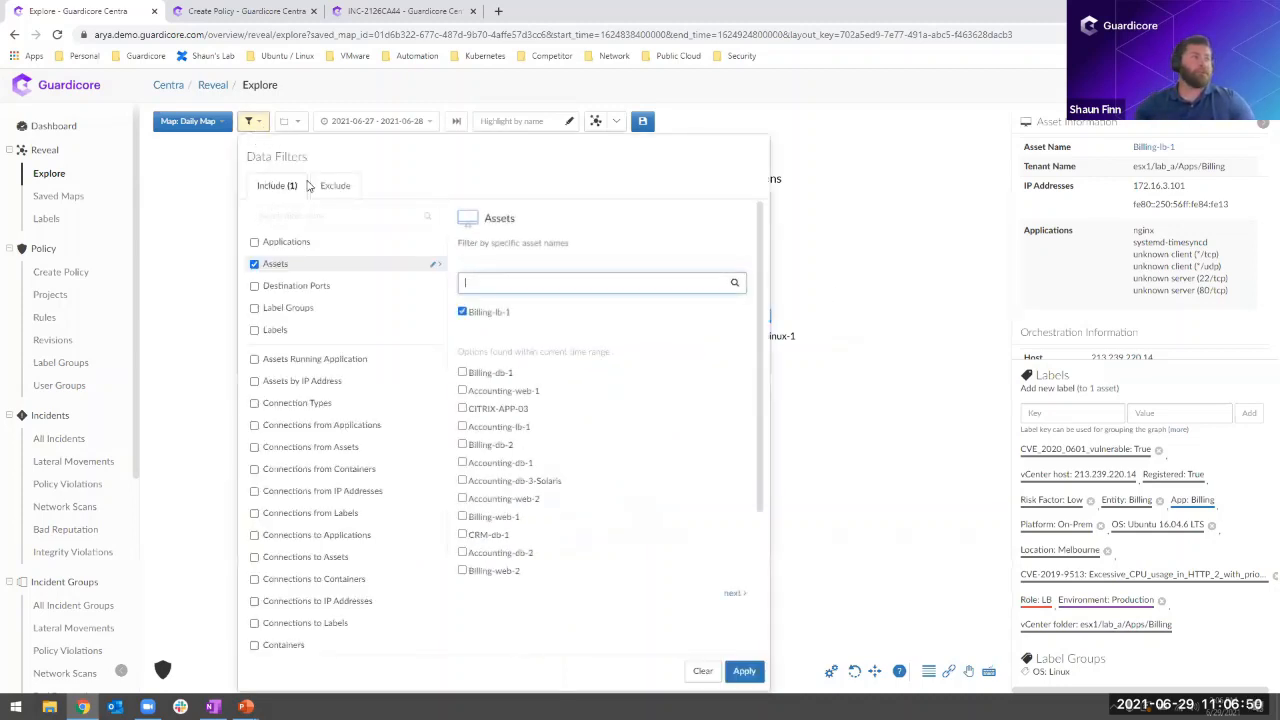
pyautogui.click(282, 123)
pyautogui.click(258, 122)
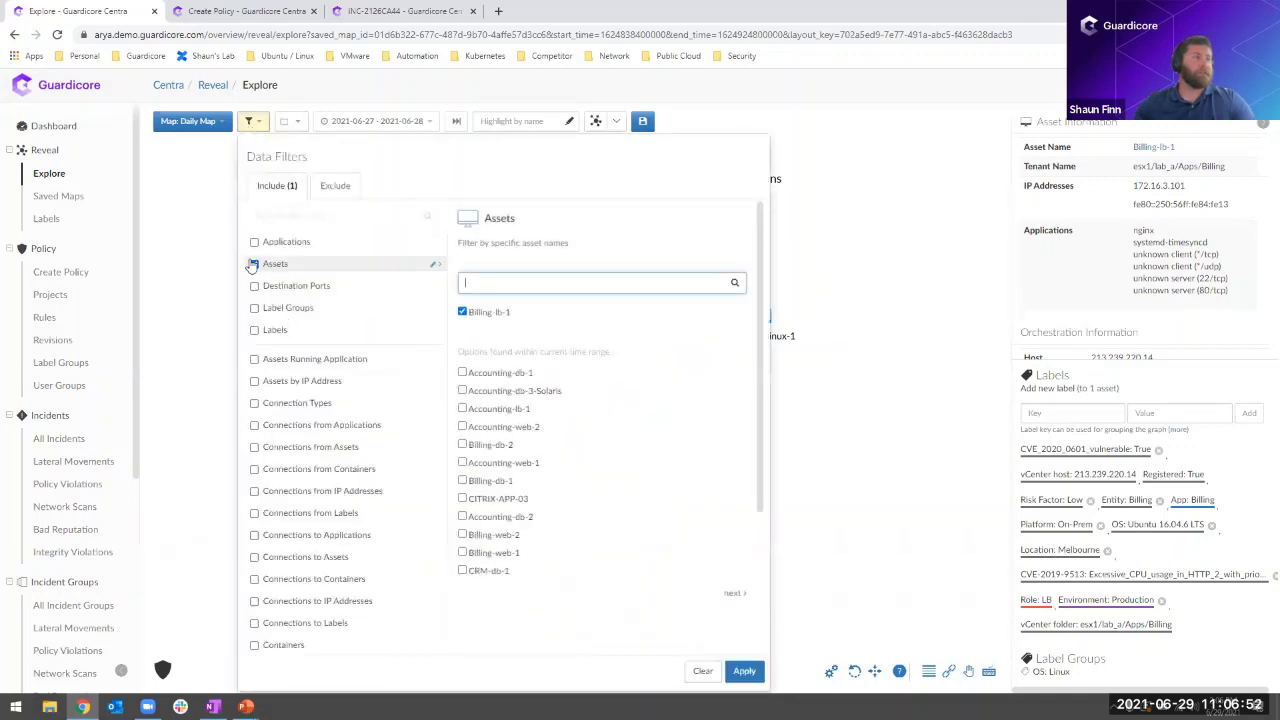
pyautogui.click(744, 671)
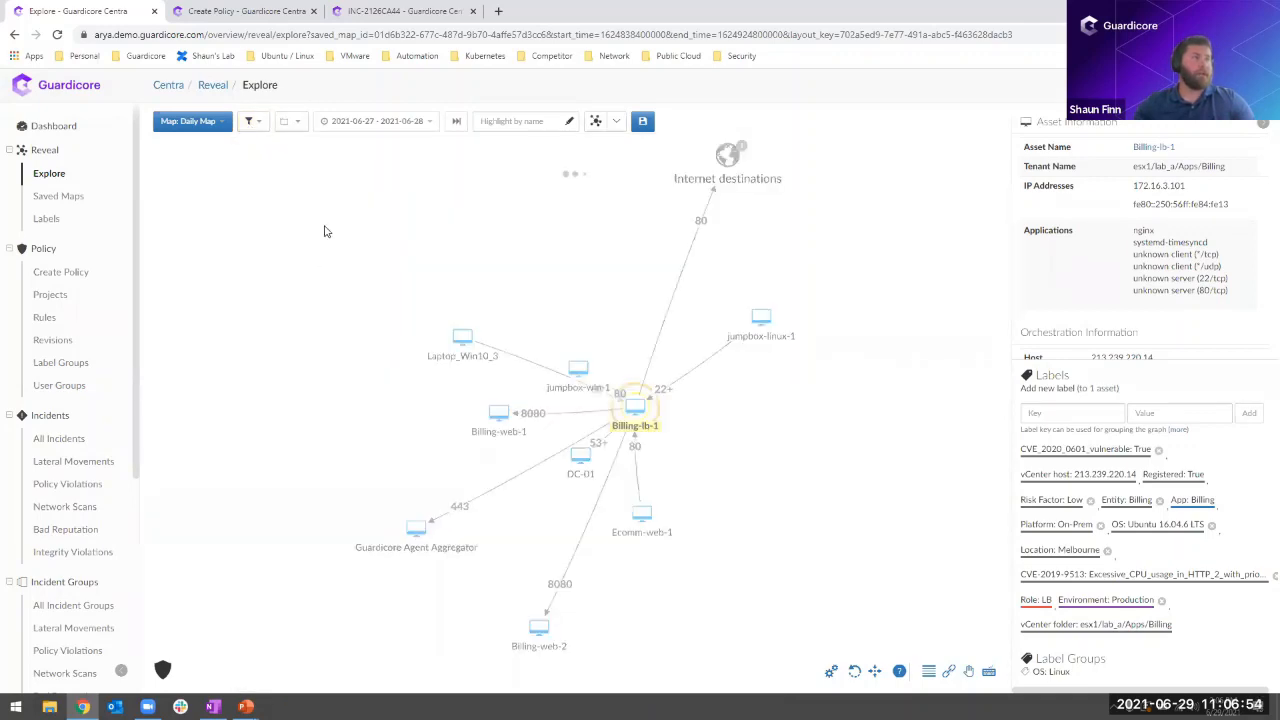
# - Group the map by Default Grouping (Environment, App, Role) and hide the asset information
pyautogui.click(288, 121)
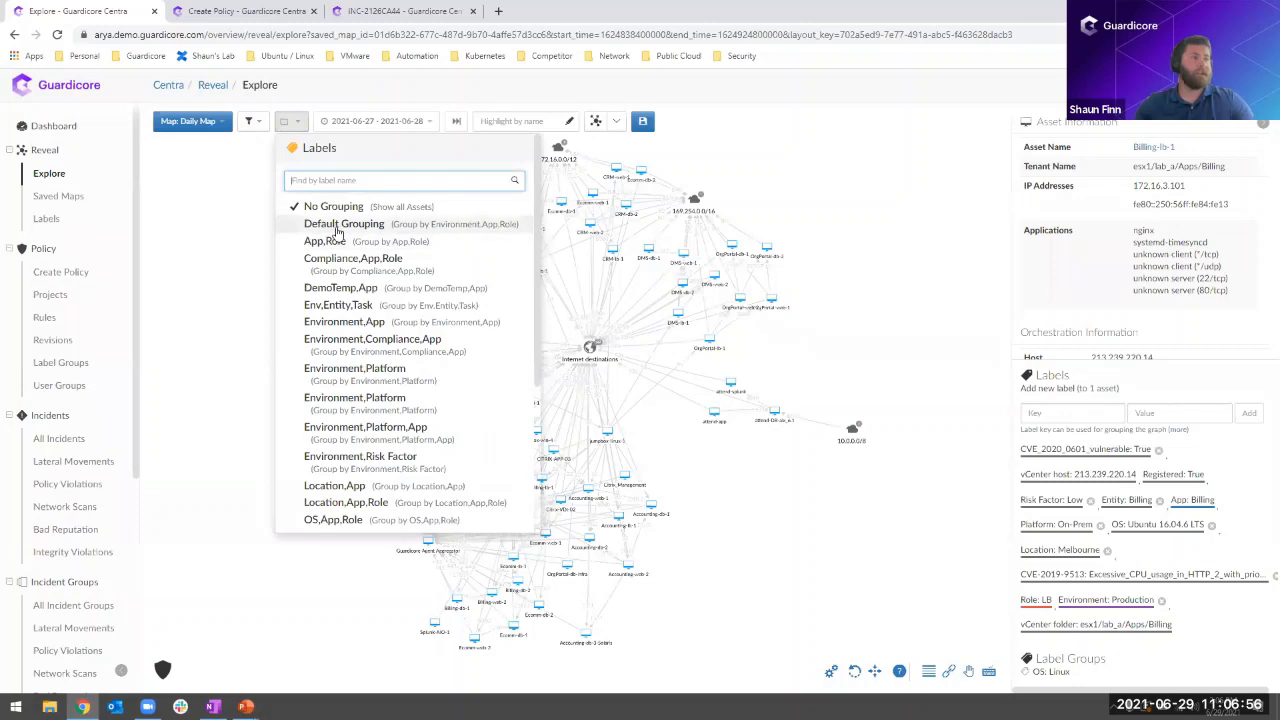
pyautogui.click(336, 229)
pyautogui.click(1261, 129)
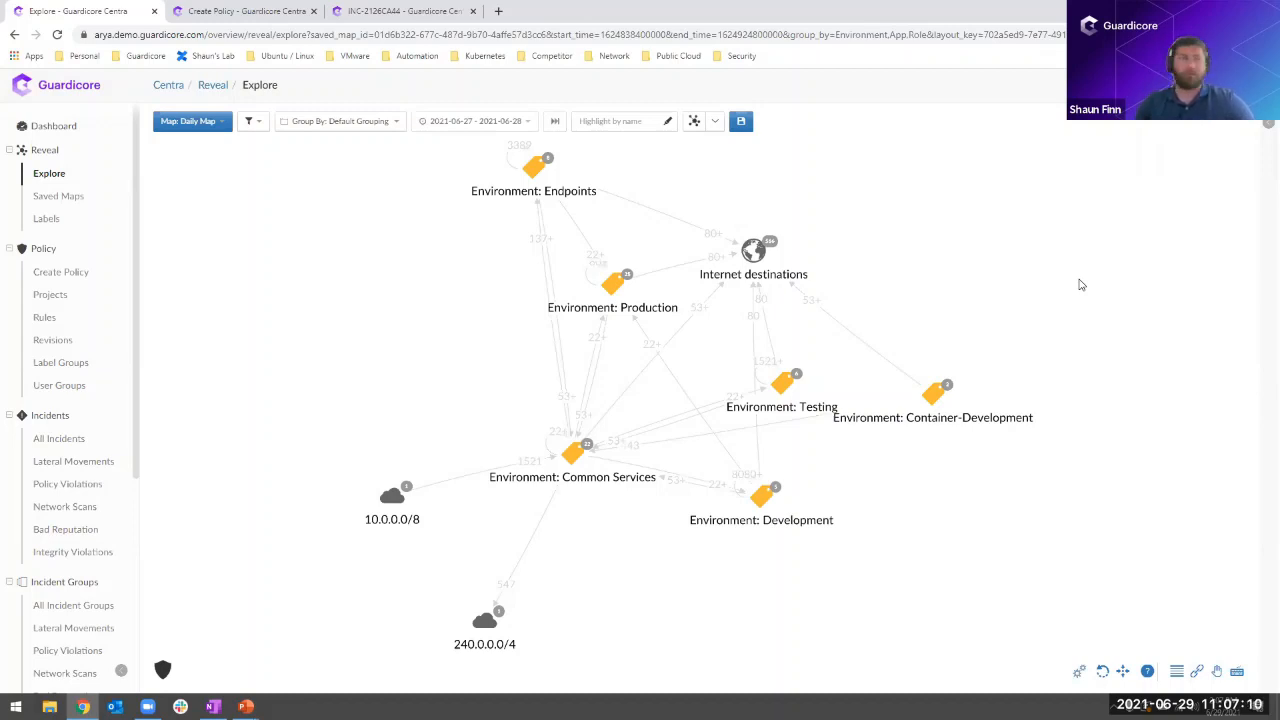
# - Highlight the Common Services environment's connections, and filter the map to the Production environment with its apps expanded
pyautogui.click(570, 452)
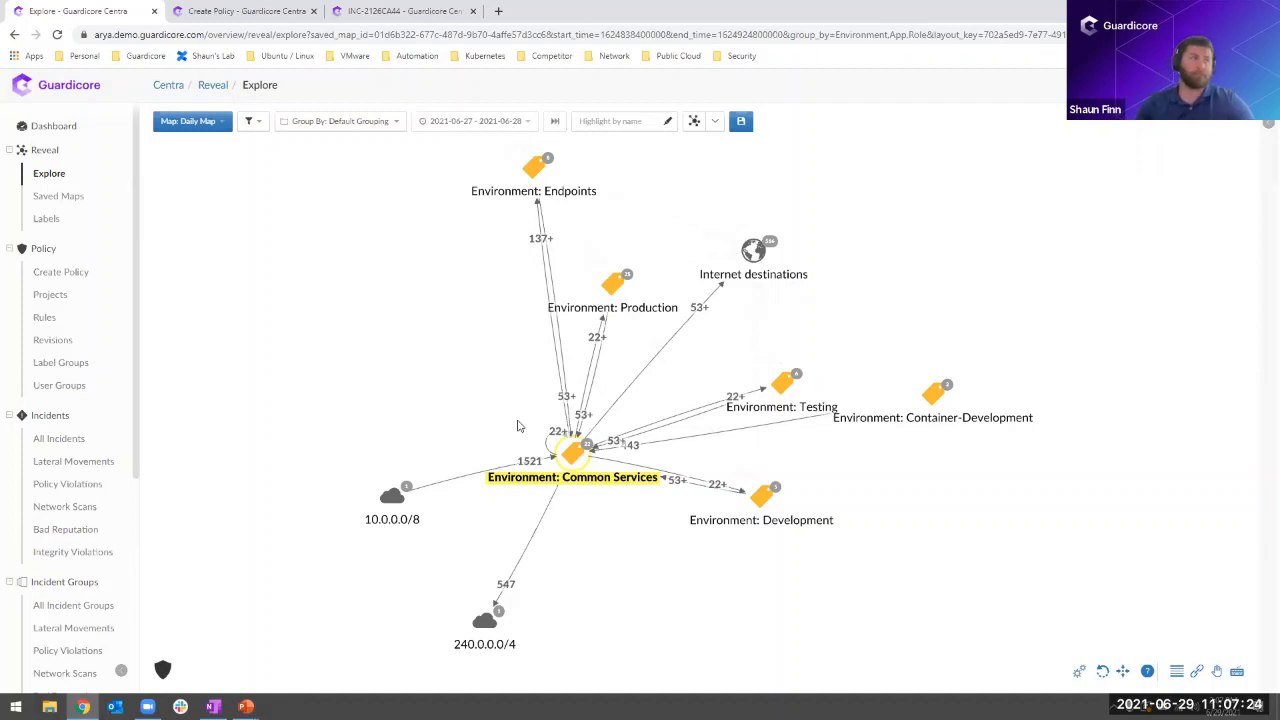
pyautogui.click(616, 285)
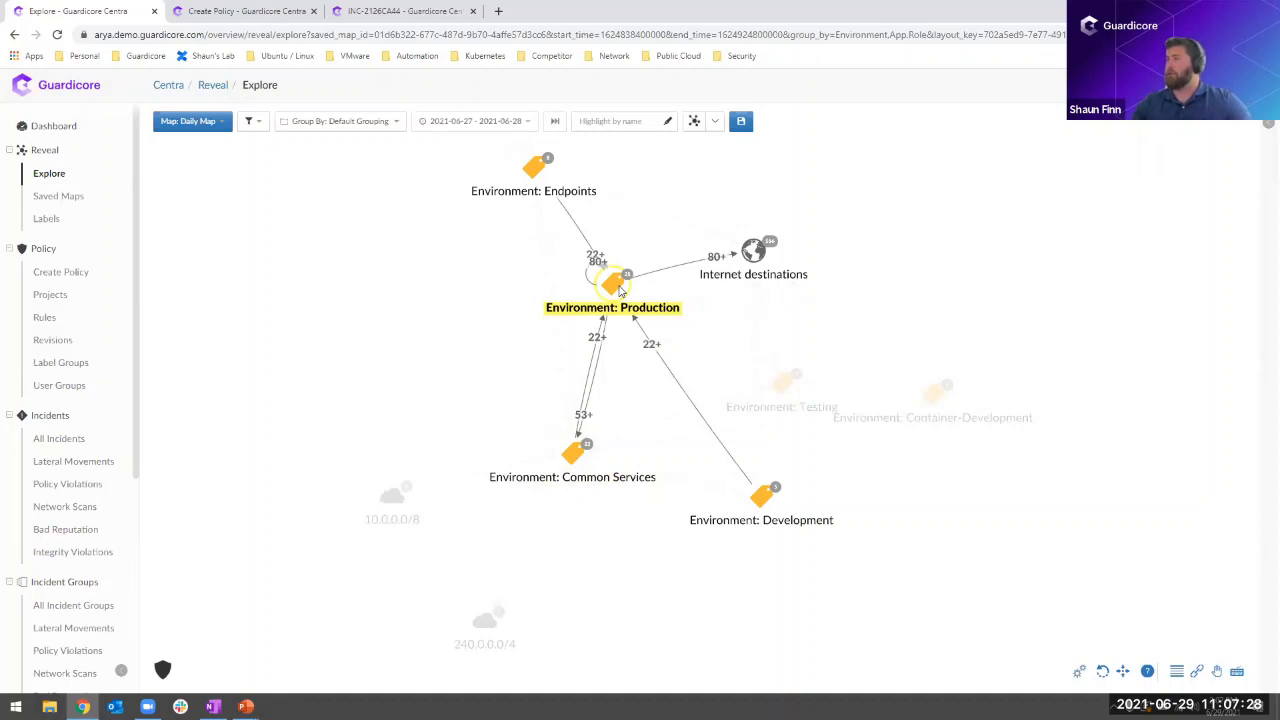
pyautogui.doubleClick(619, 286)
pyautogui.rightClick(656, 334)
pyautogui.click(655, 325)
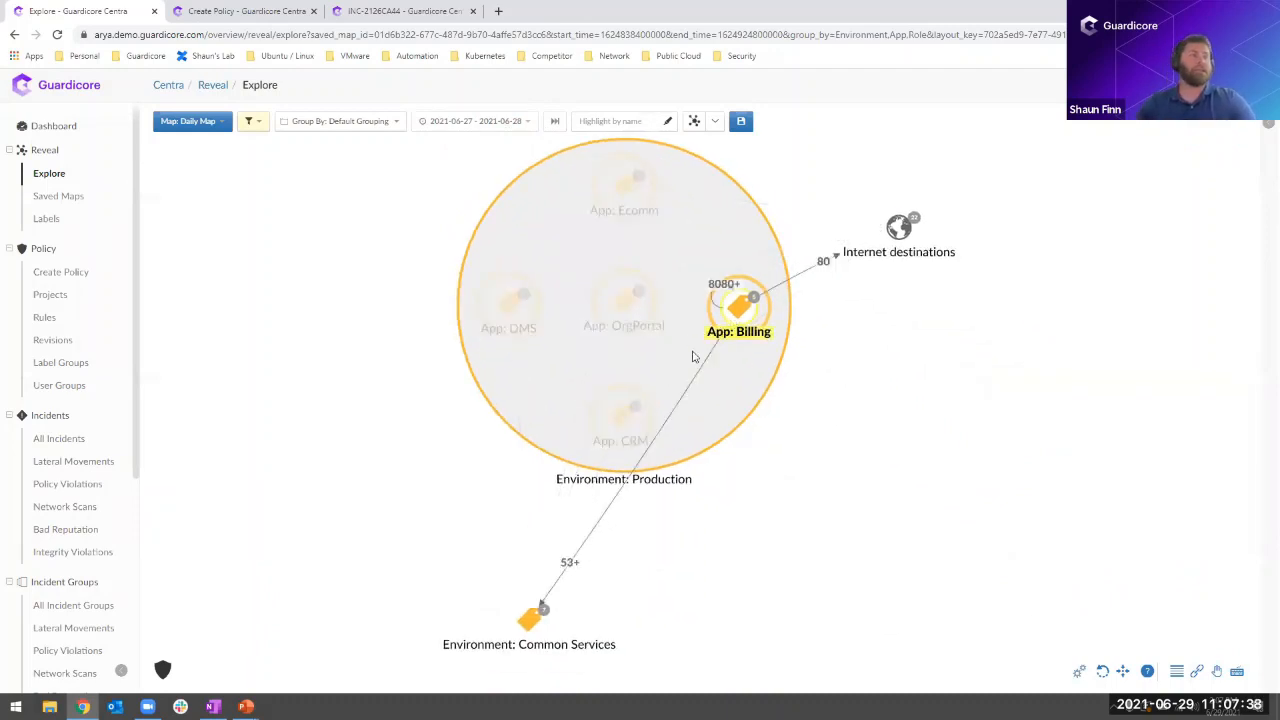
# - Compare the connections of App: CRM and App: Billing within Production, and expand App: Billing into its roles
pyautogui.click(630, 428)
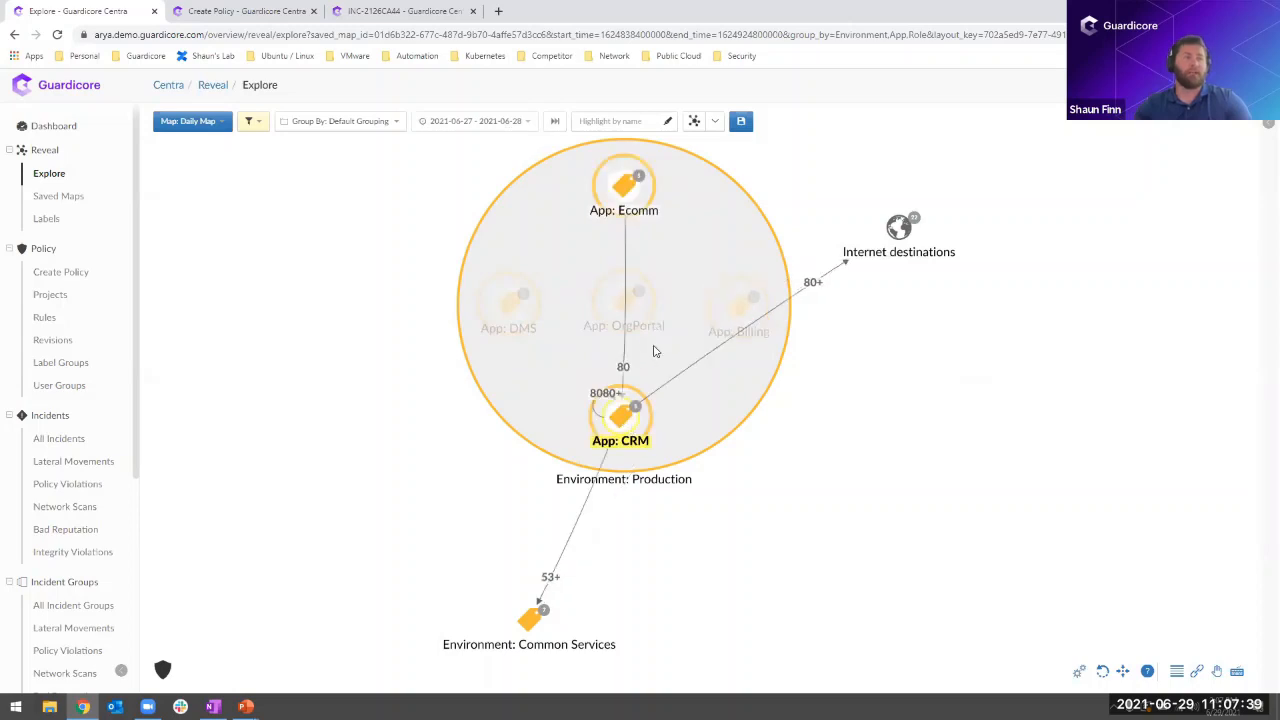
pyautogui.click(733, 310)
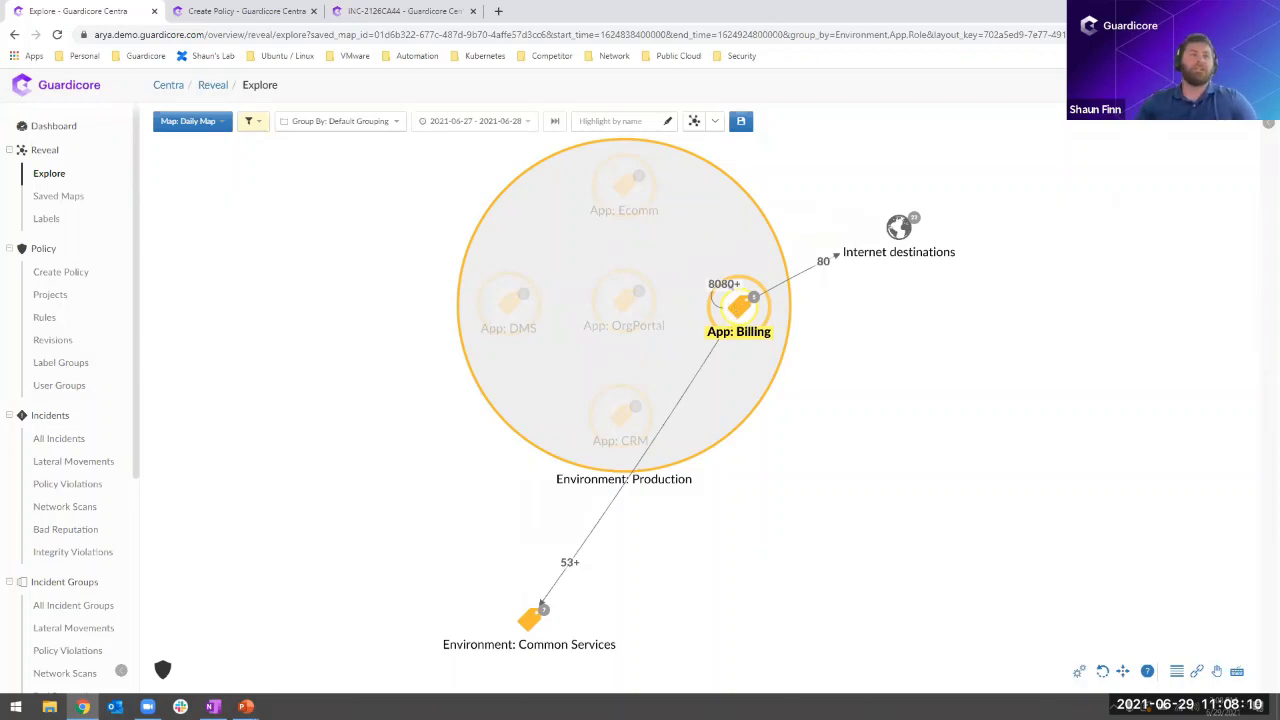
pyautogui.doubleClick(738, 308)
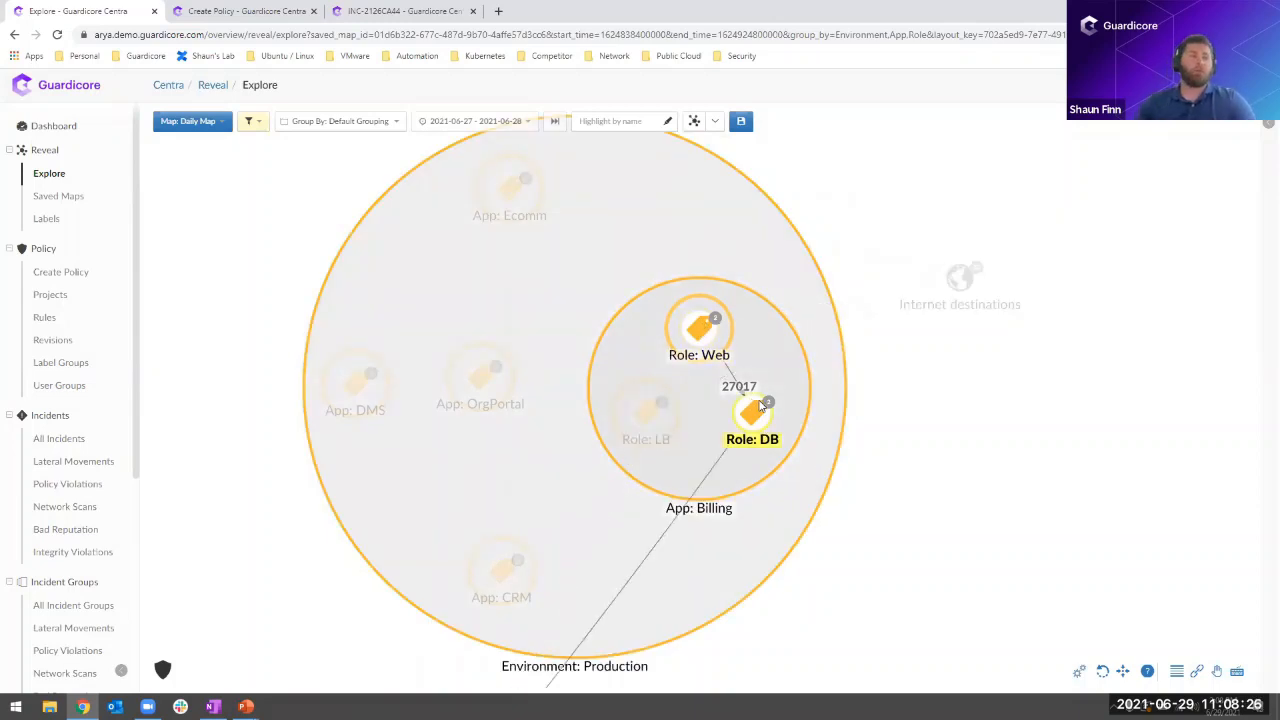
# - Drill down through Role: DB into Billing-db-1 and highlight the connections of its mongod process
pyautogui.doubleClick(752, 410)
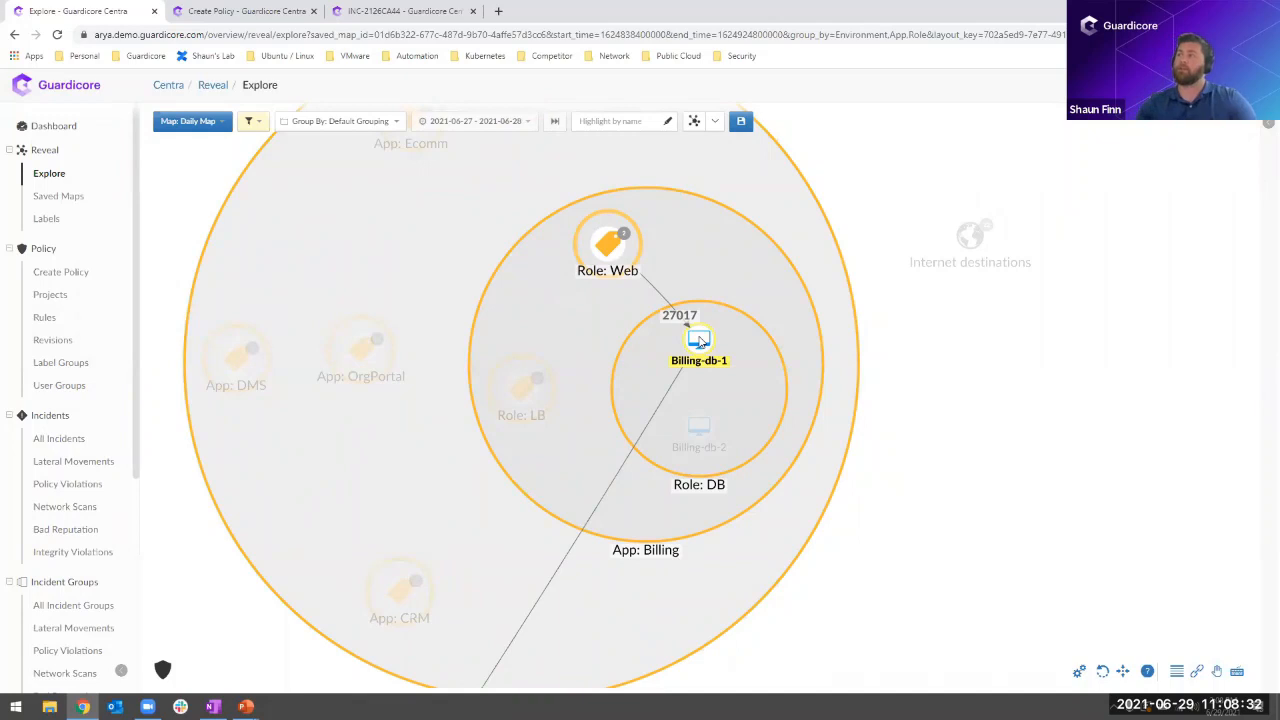
pyautogui.doubleClick(700, 343)
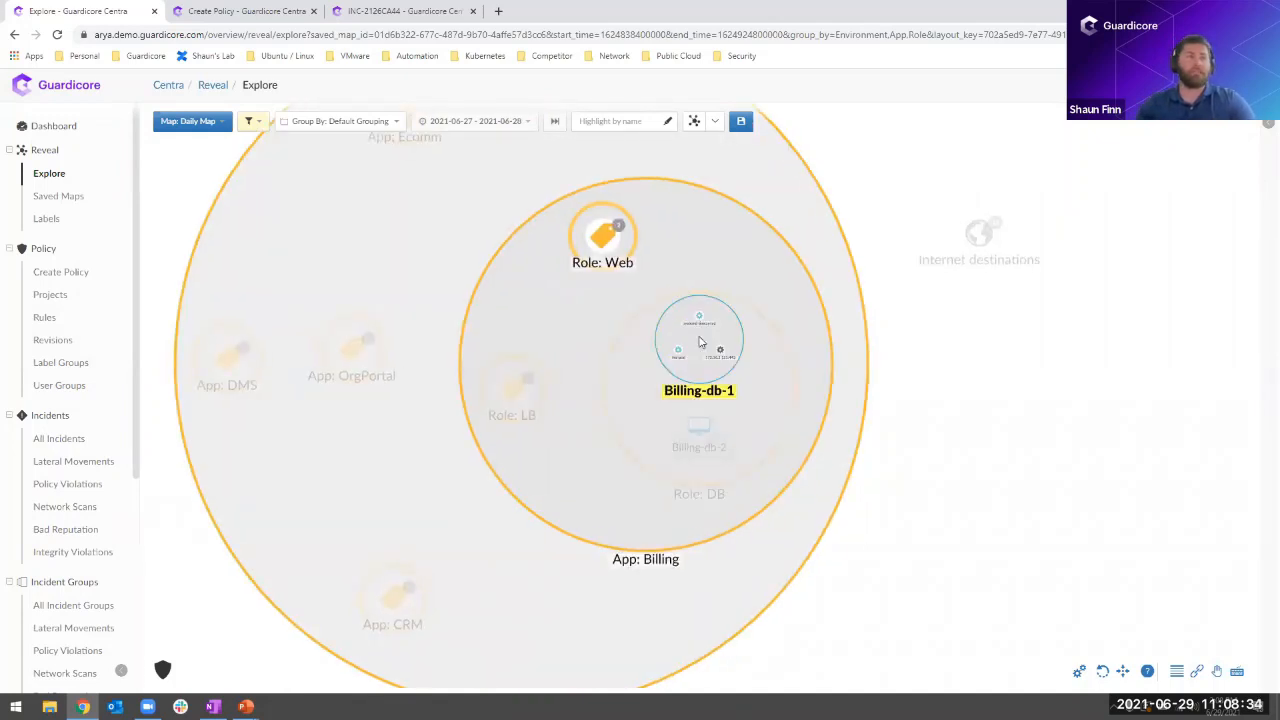
pyautogui.click(625, 428)
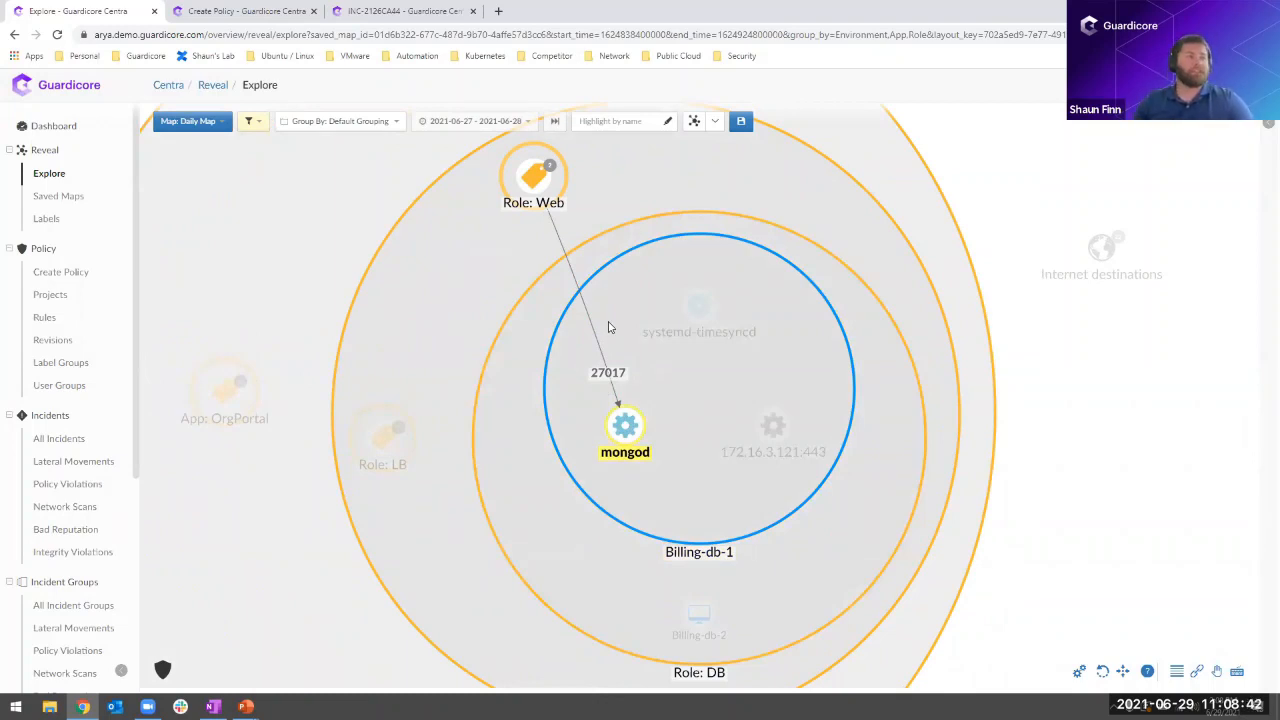
pyautogui.scroll(-3, 632, 304)
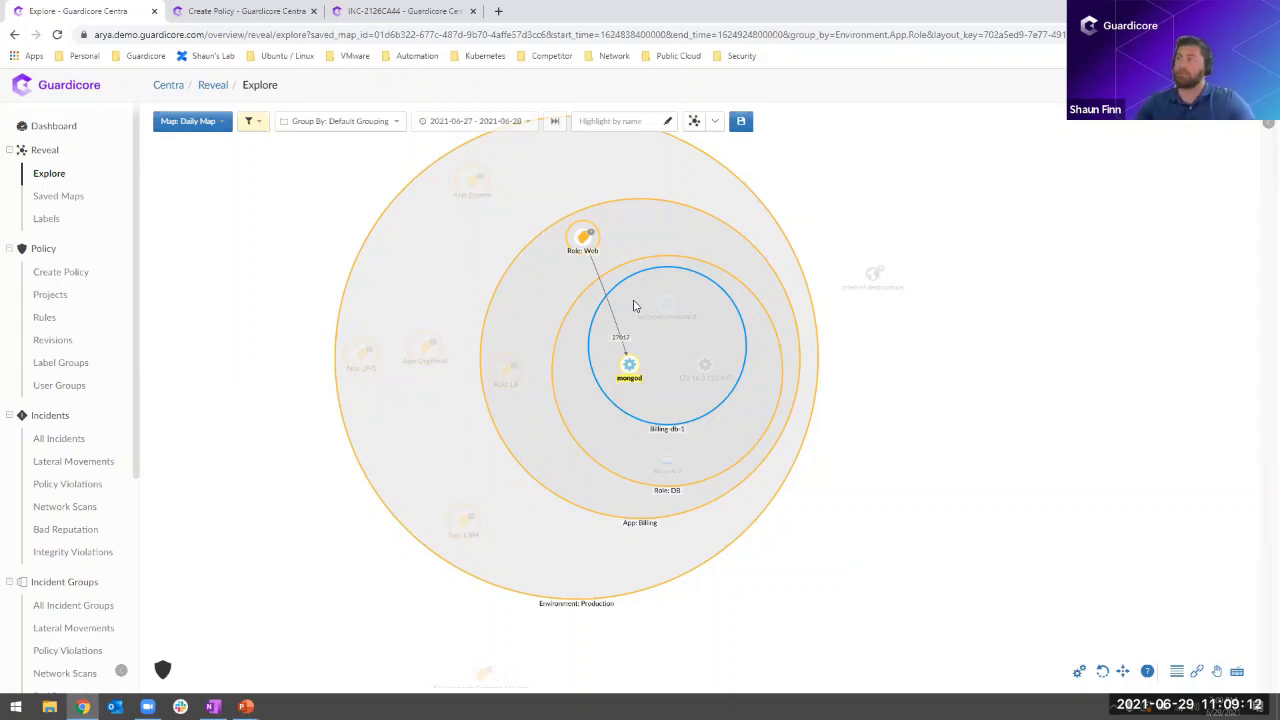
# - Start a new policy from the Zero Trust Application Security template
pyautogui.click(235, 8)
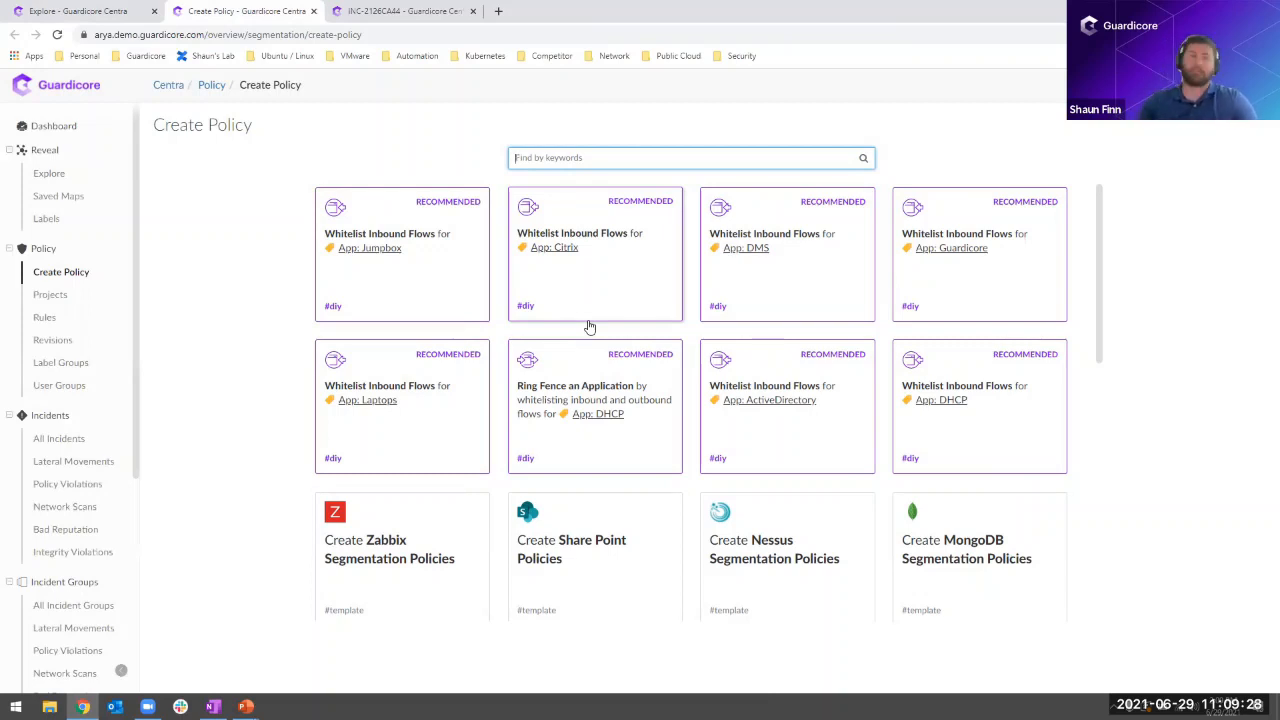
pyautogui.scroll(-2, 595, 348)
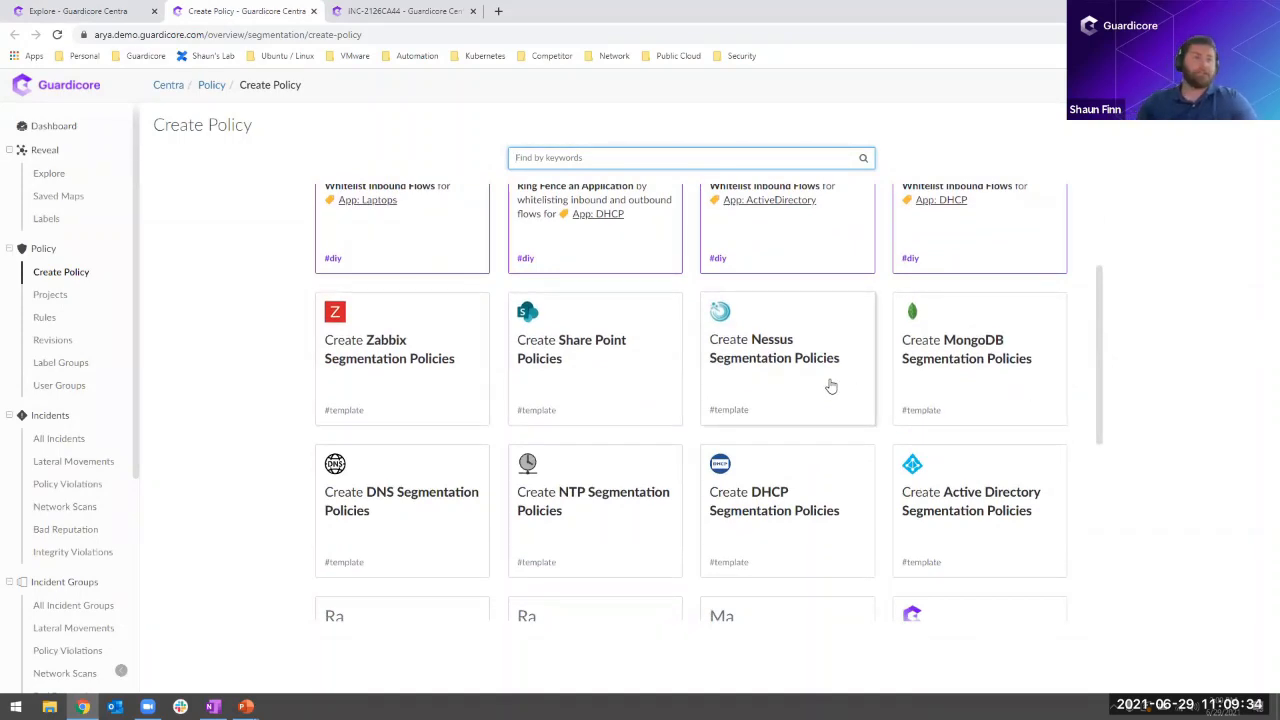
pyautogui.scroll(-1, 833, 372)
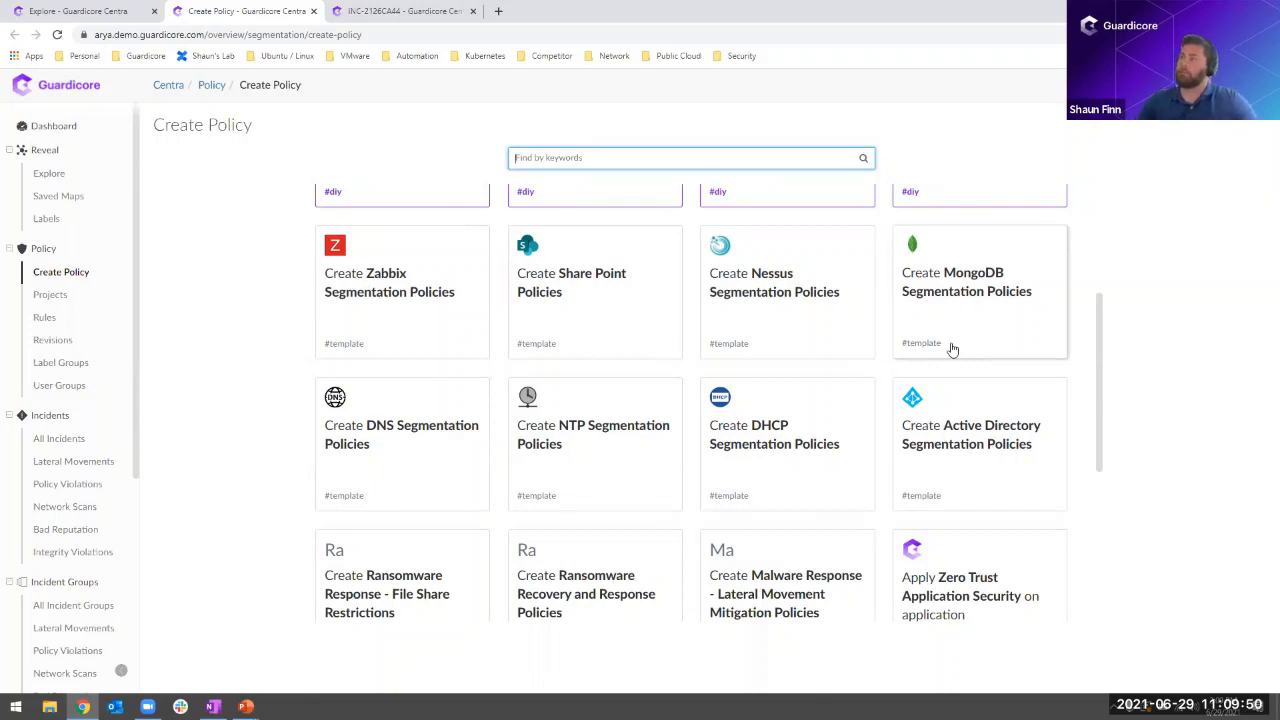
pyautogui.scroll(-1, 940, 355)
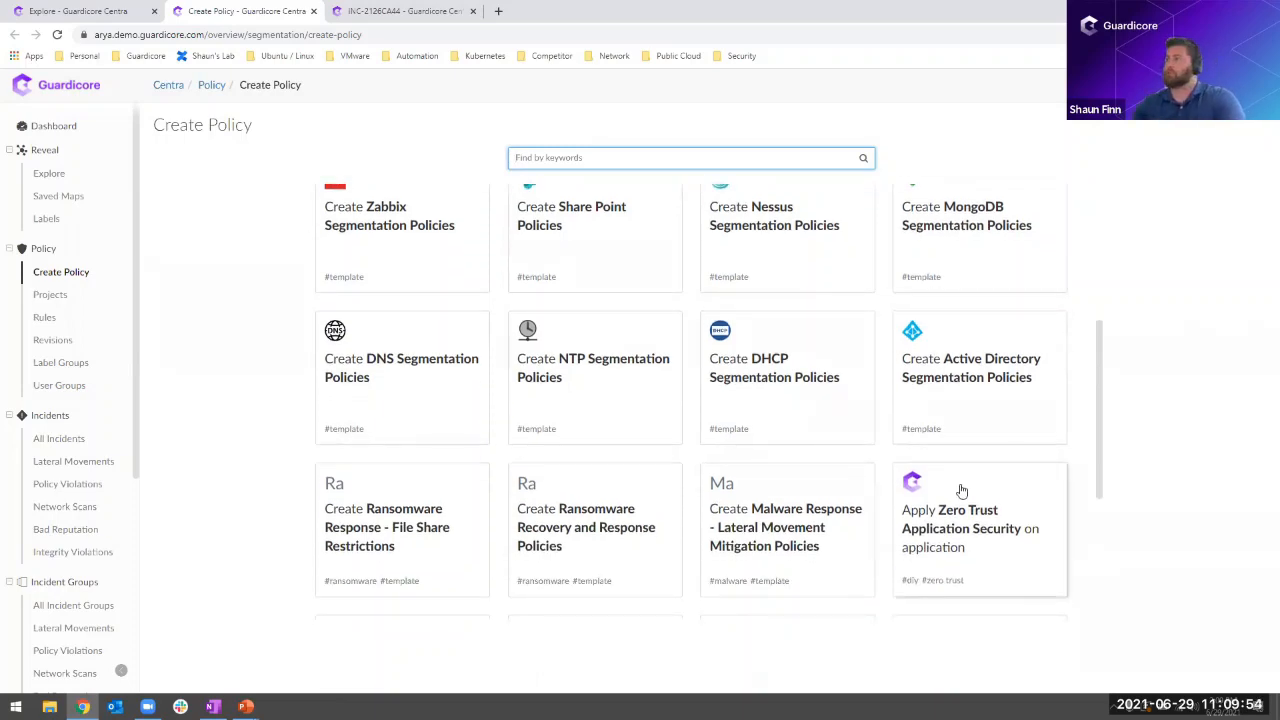
pyautogui.click(974, 486)
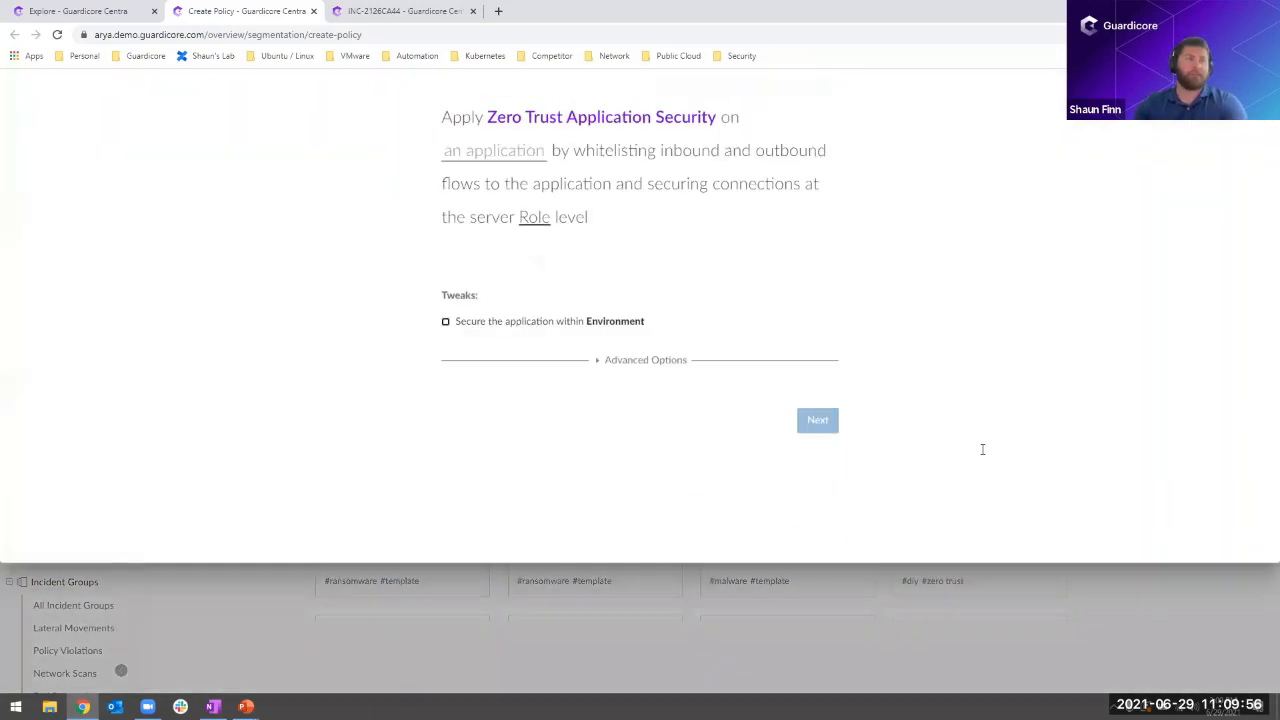
# - Choose App: Billing as the application that the policy secures
pyautogui.click(531, 280)
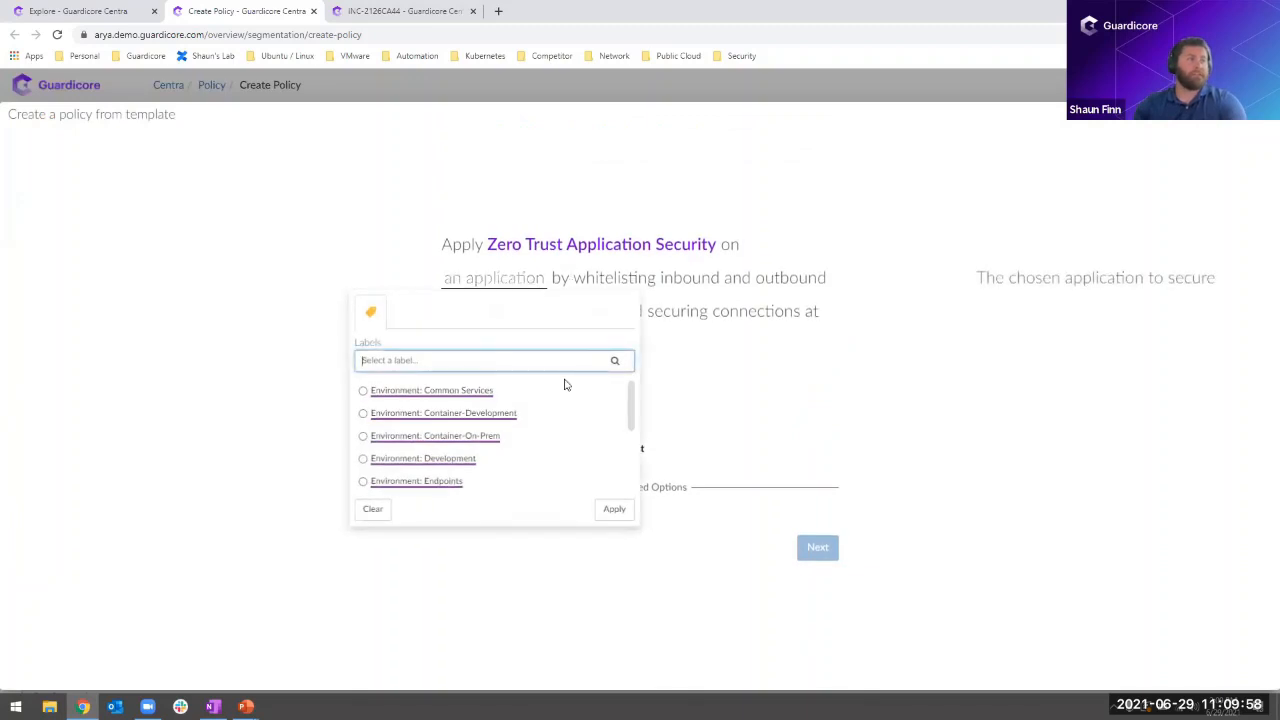
pyautogui.scroll(-5, 575, 420)
pyautogui.click(505, 485)
pyautogui.scroll(-3, 517, 410)
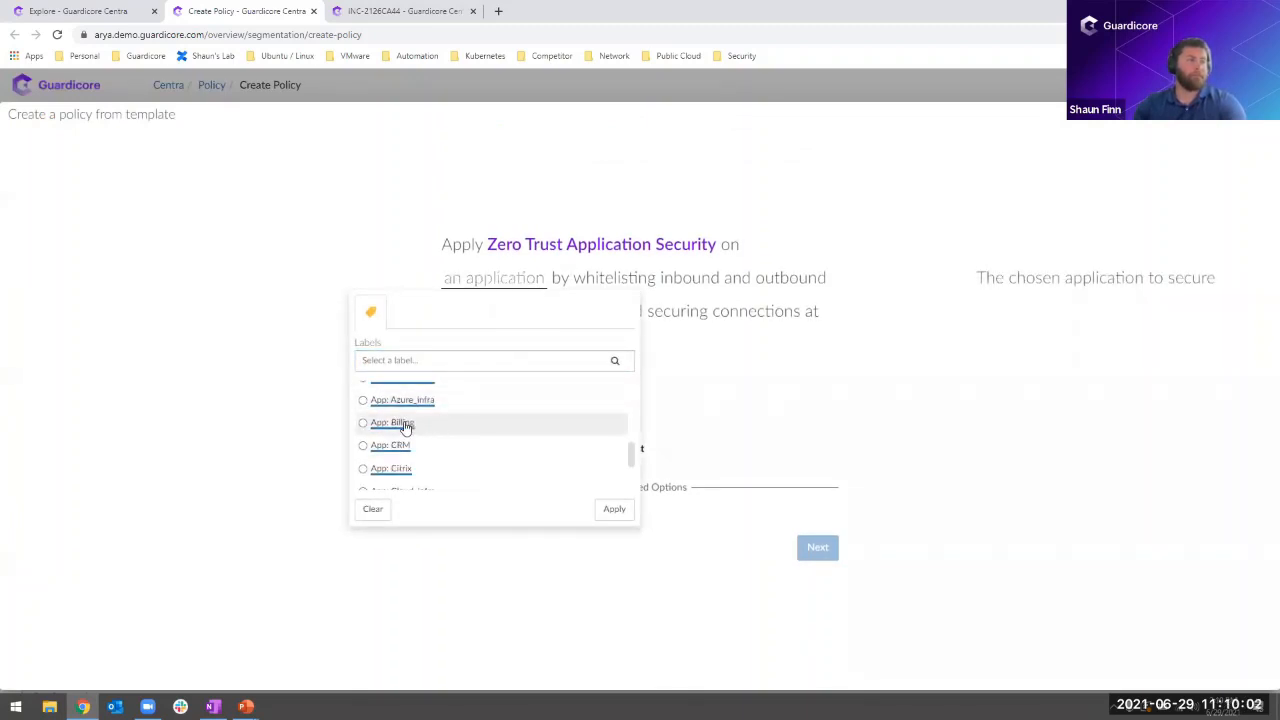
pyautogui.click(392, 423)
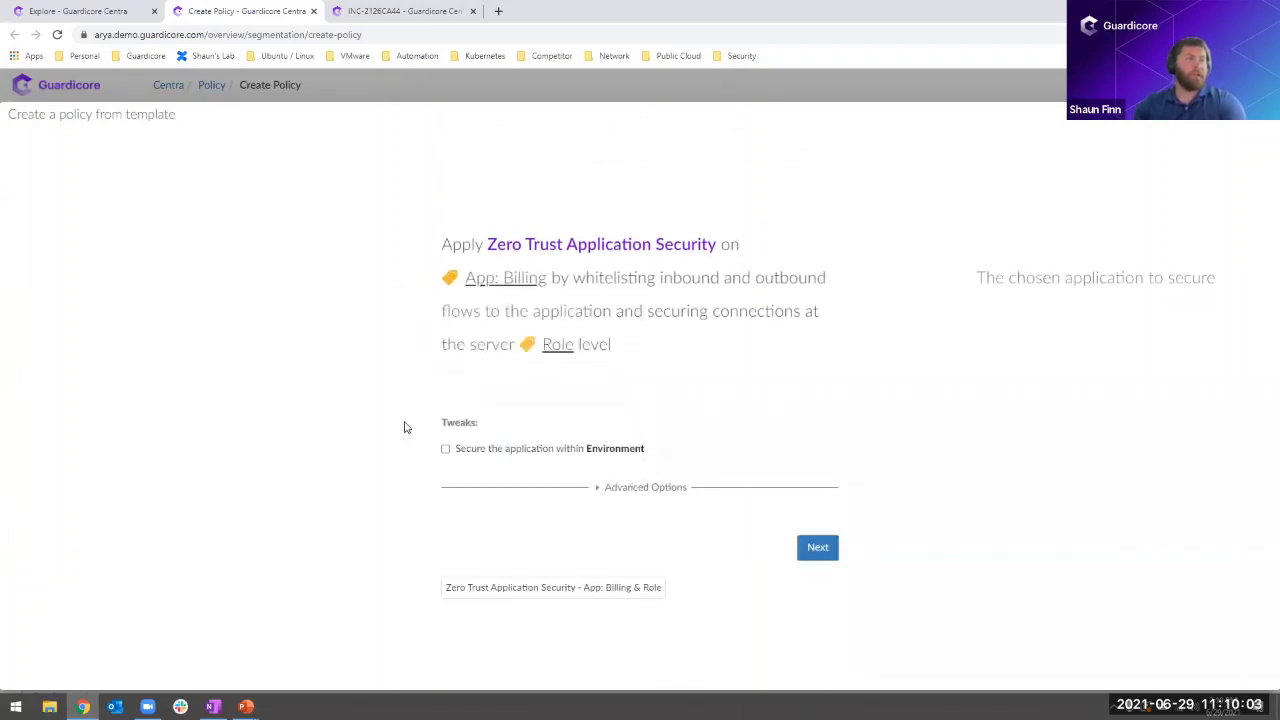
# - Secure the application within an environment and choose Environment: Production
pyautogui.click(512, 452)
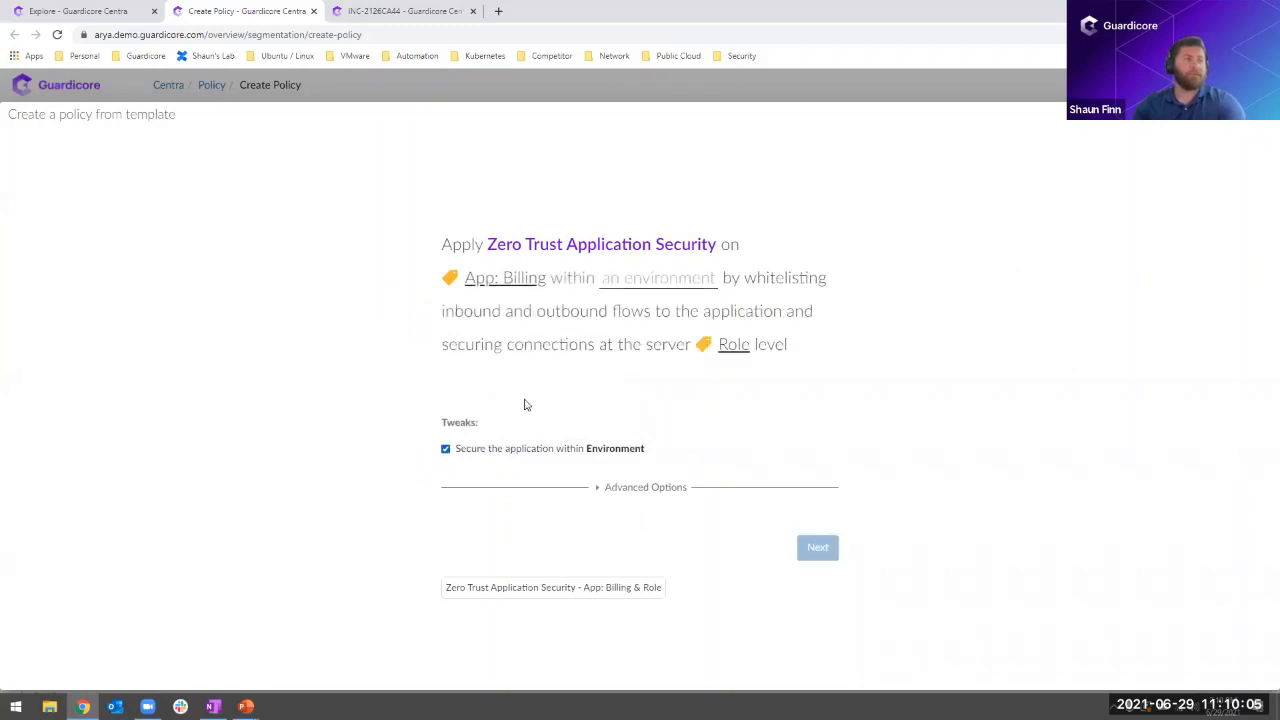
pyautogui.click(651, 289)
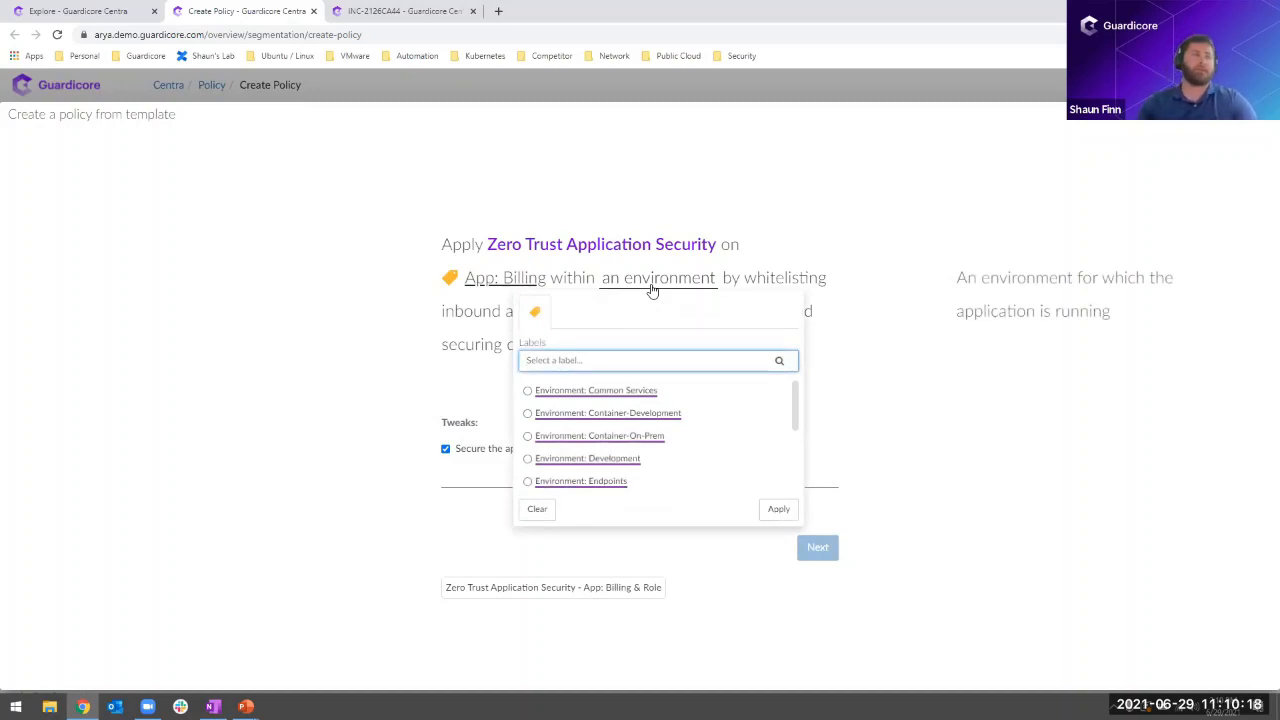
pyautogui.scroll(-1, 663, 412)
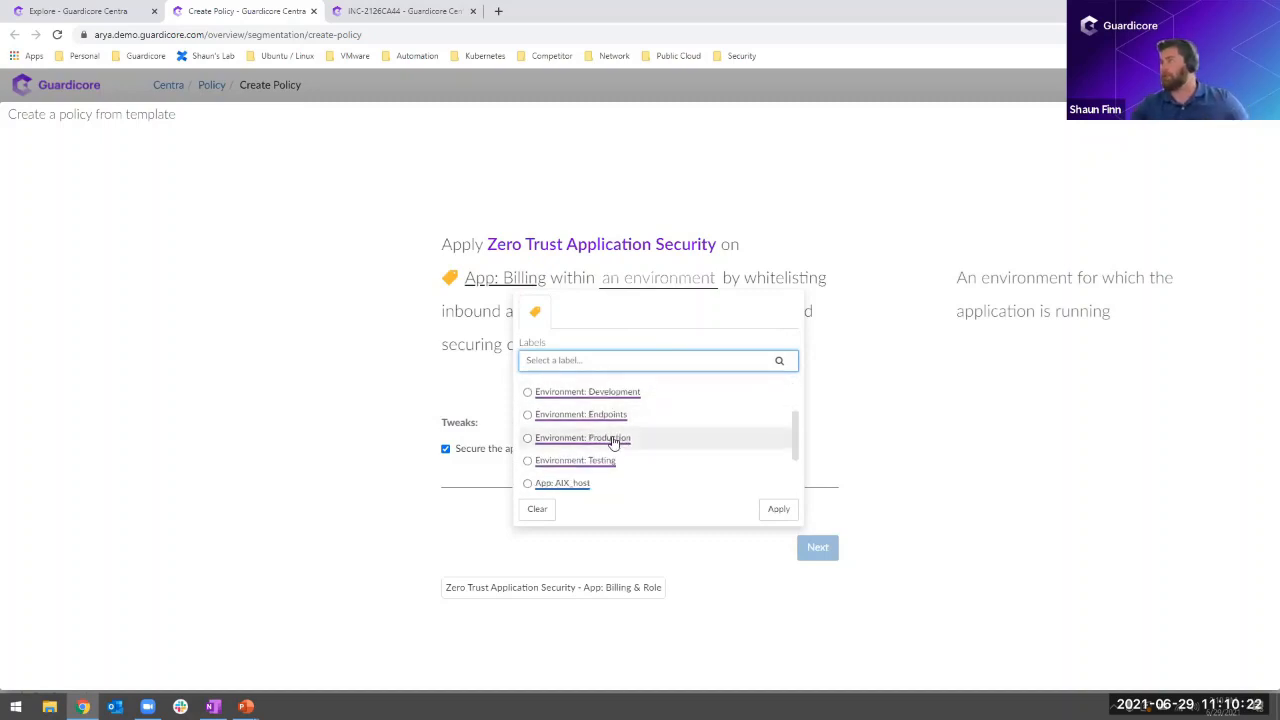
pyautogui.click(614, 440)
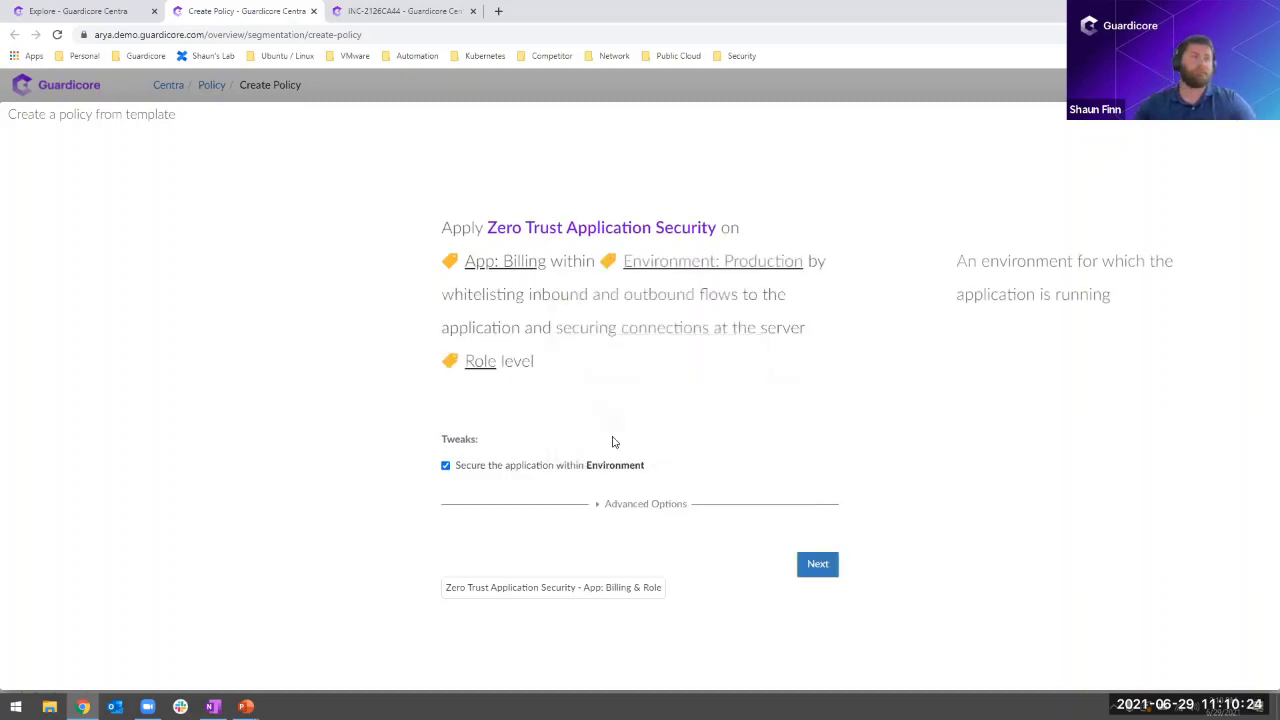
# - Review the template's advanced options, keep their defaults, and generate the suggested draft policy rules and map
pyautogui.click(641, 506)
pyautogui.scroll(-1, 560, 398)
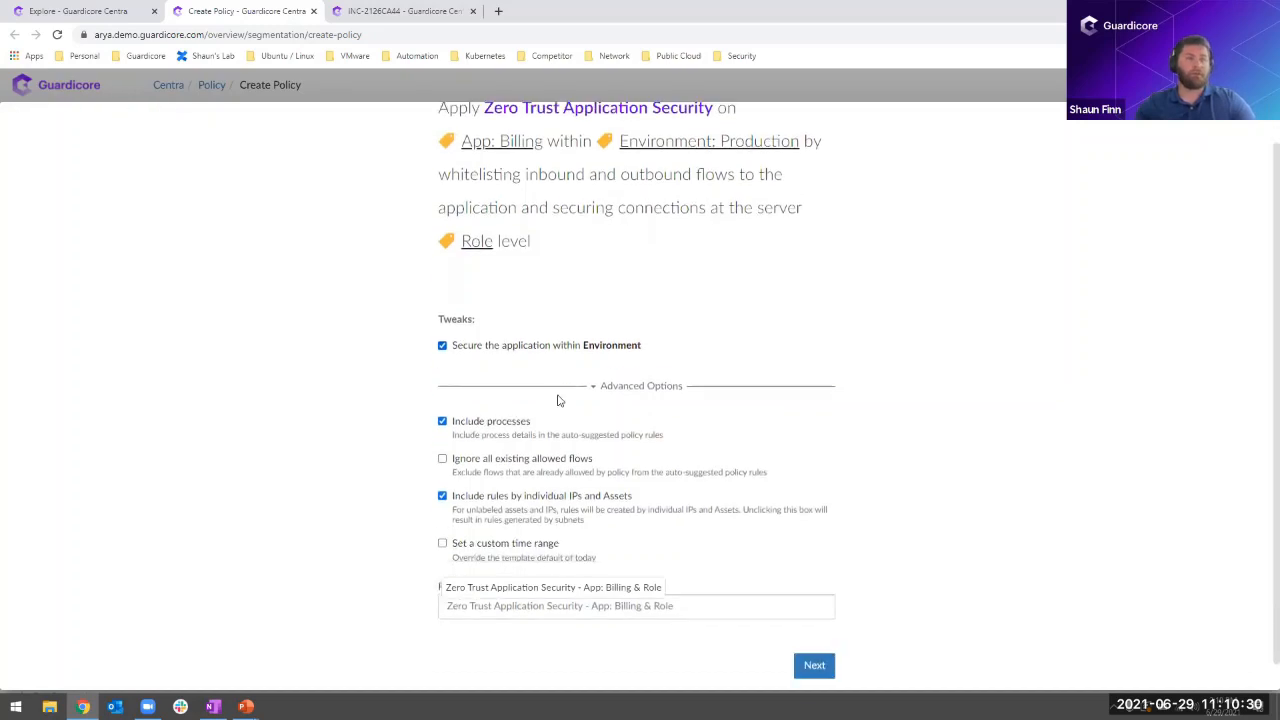
pyautogui.click(814, 637)
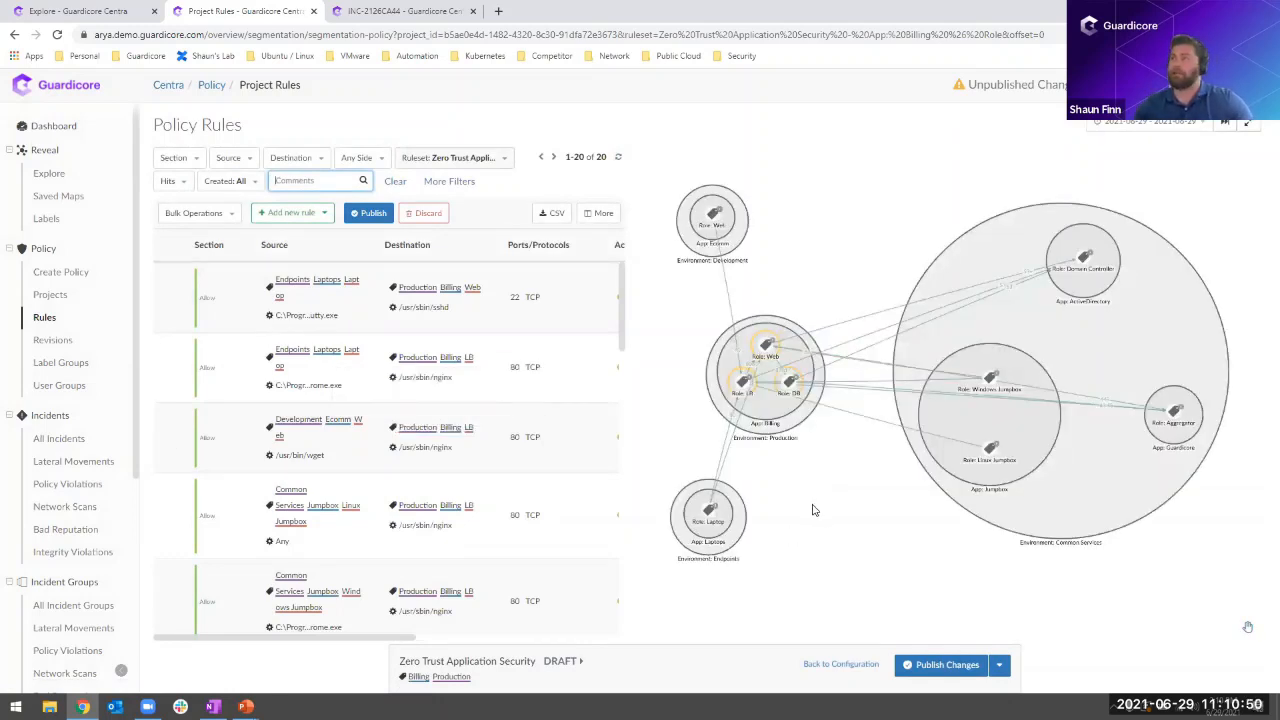
pyautogui.moveTo(800, 506); pyautogui.dragTo(843, 499)
pyautogui.scroll(3, 850, 488)
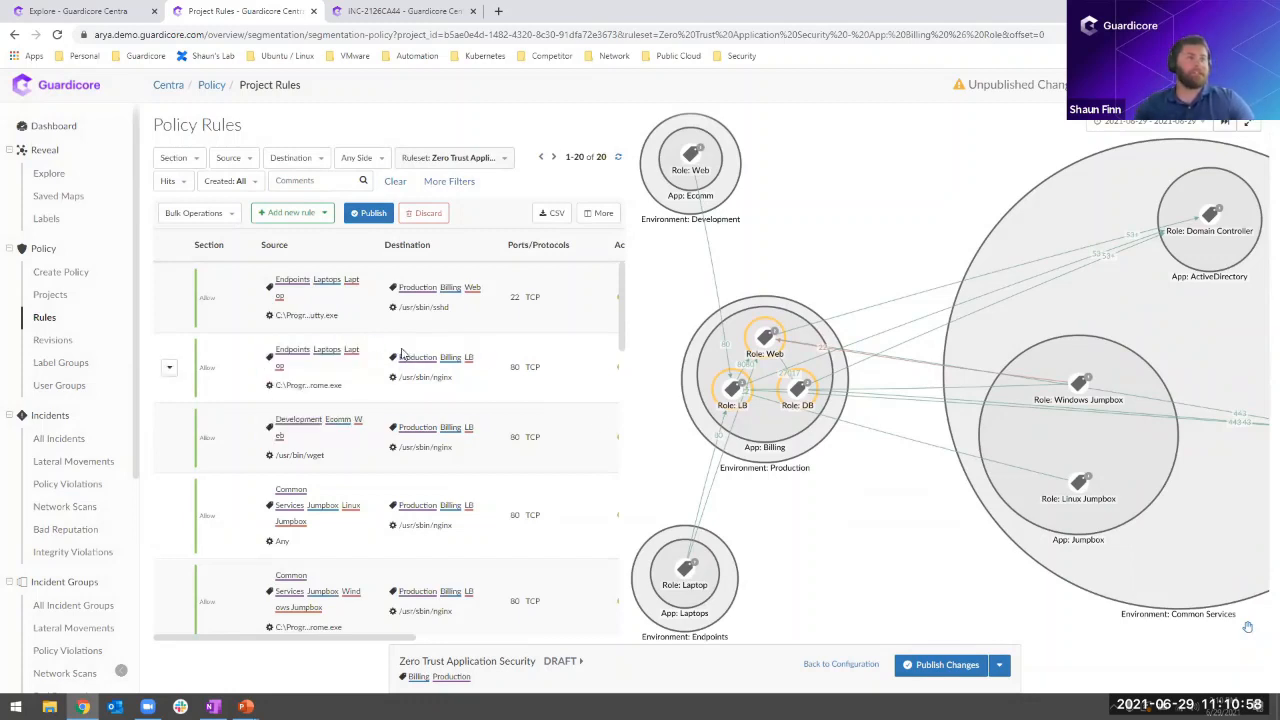
# - Review the suggested allow and block rules for Billing in Production, including their processes, ports and protocols
pyautogui.scroll(-1, 460, 360)
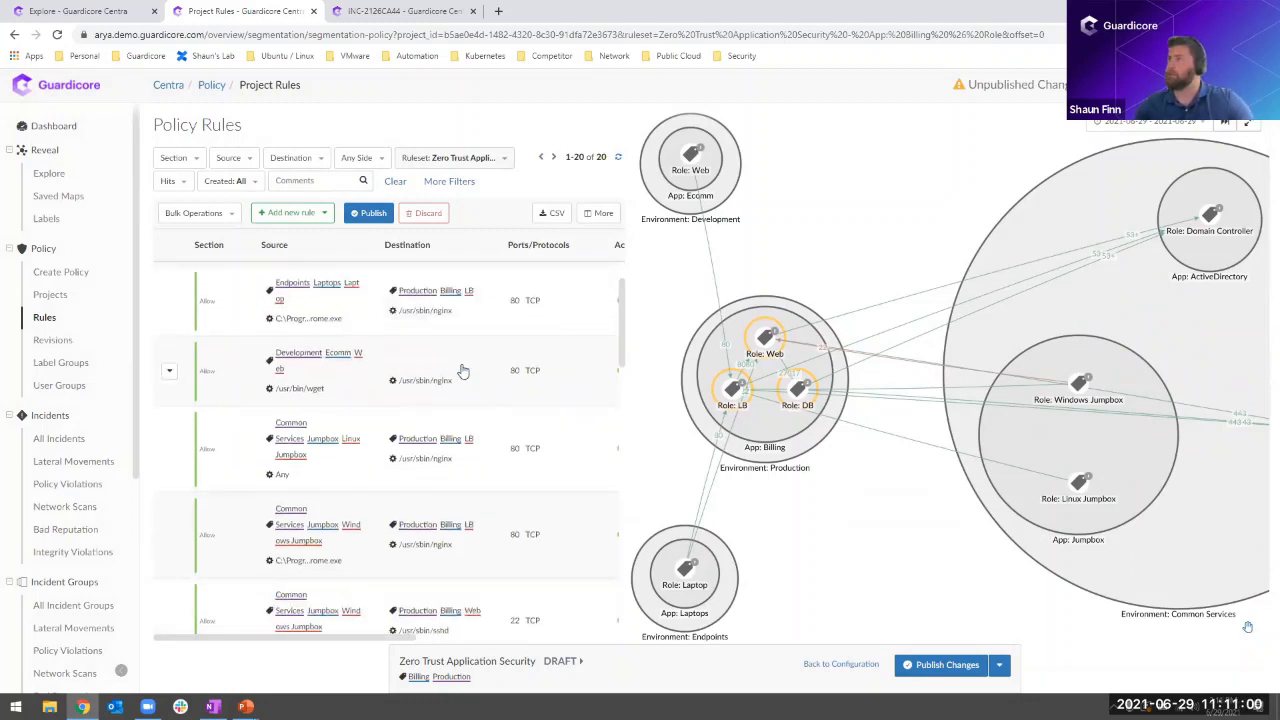
pyautogui.scroll(-3, 463, 372)
pyautogui.scroll(-5, 463, 372)
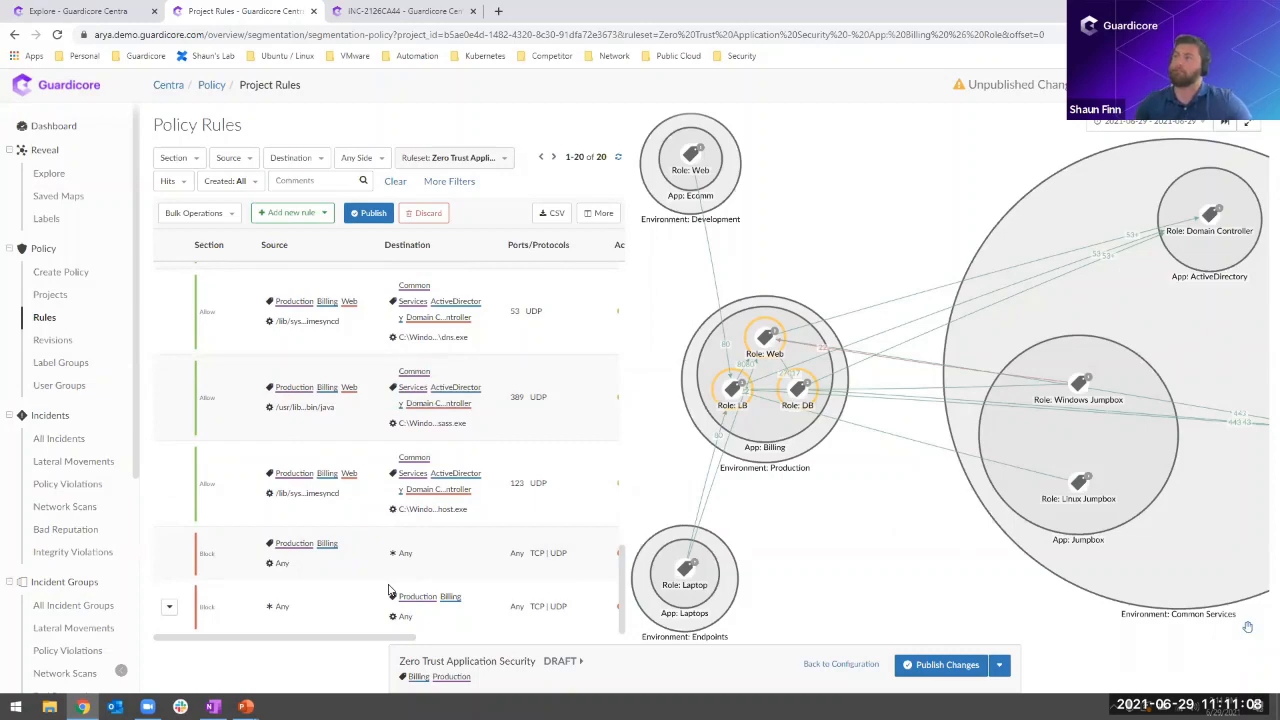
pyautogui.scroll(5, 405, 565)
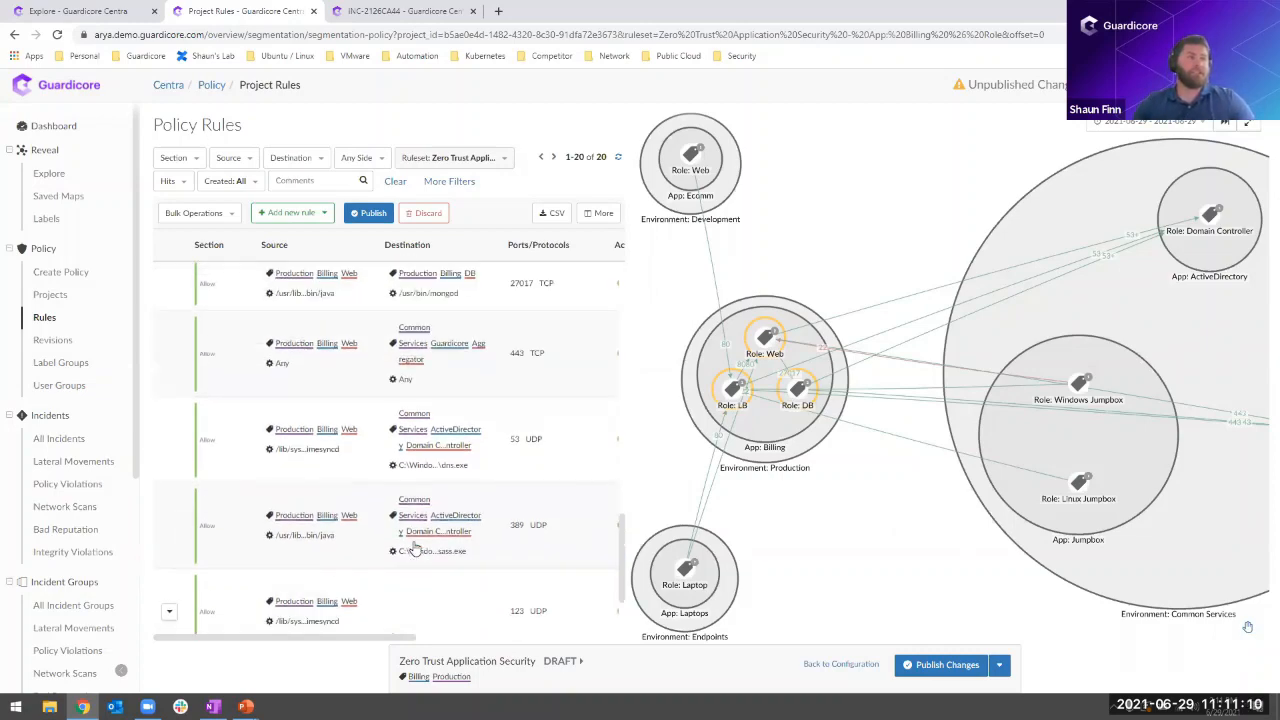
pyautogui.scroll(3, 415, 545)
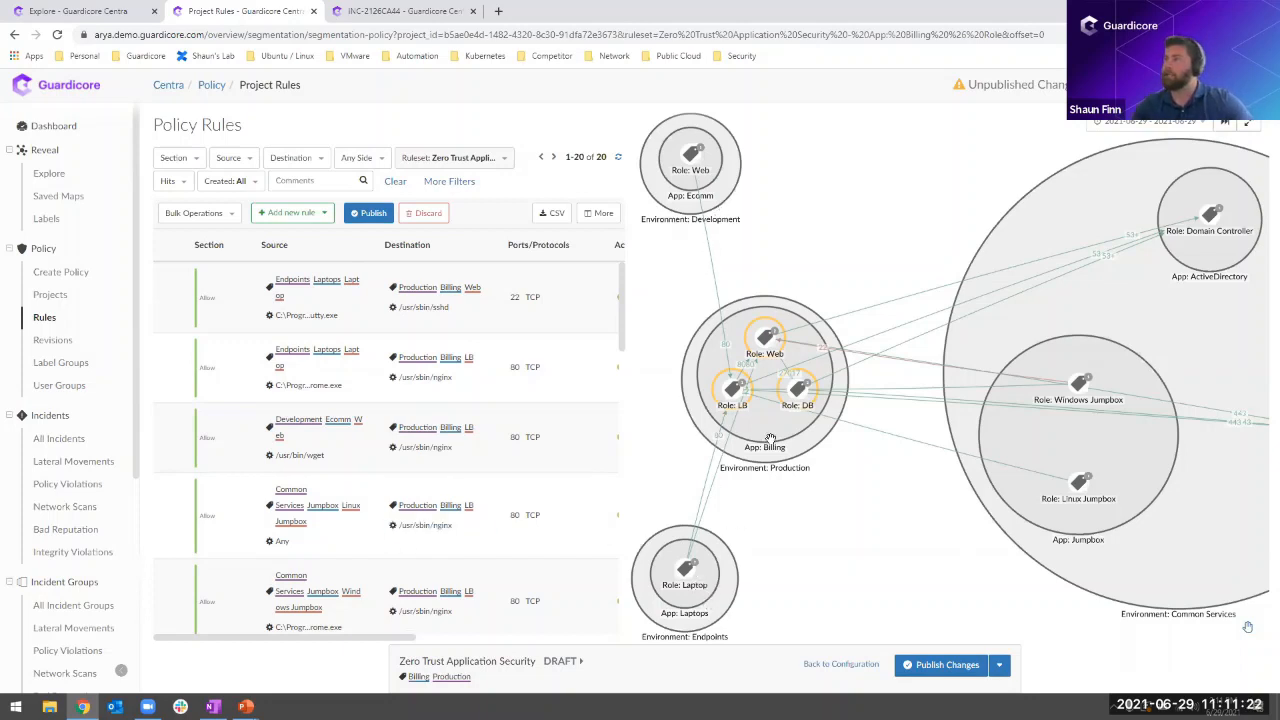
# - Open the source of the Laptops-to-Billing LB rule for editing and show the user groups available to restrict it
pyautogui.click(350, 386)
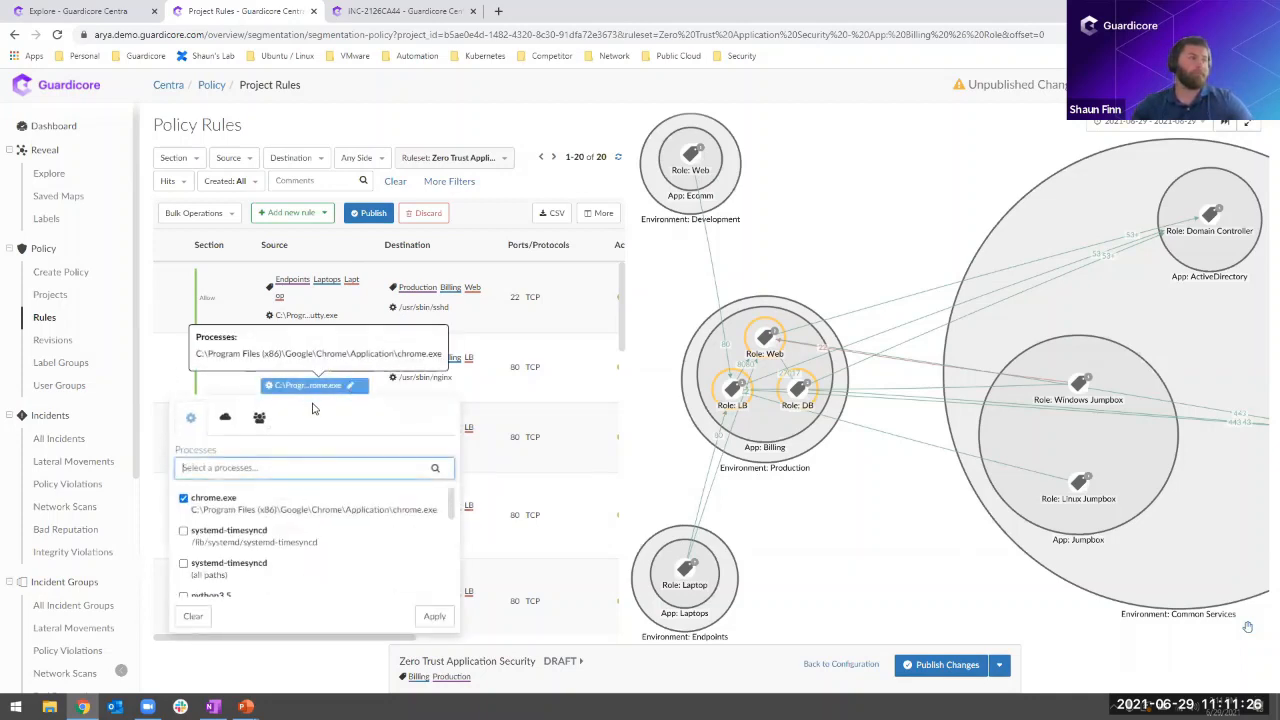
pyautogui.click(259, 417)
pyautogui.click(353, 467)
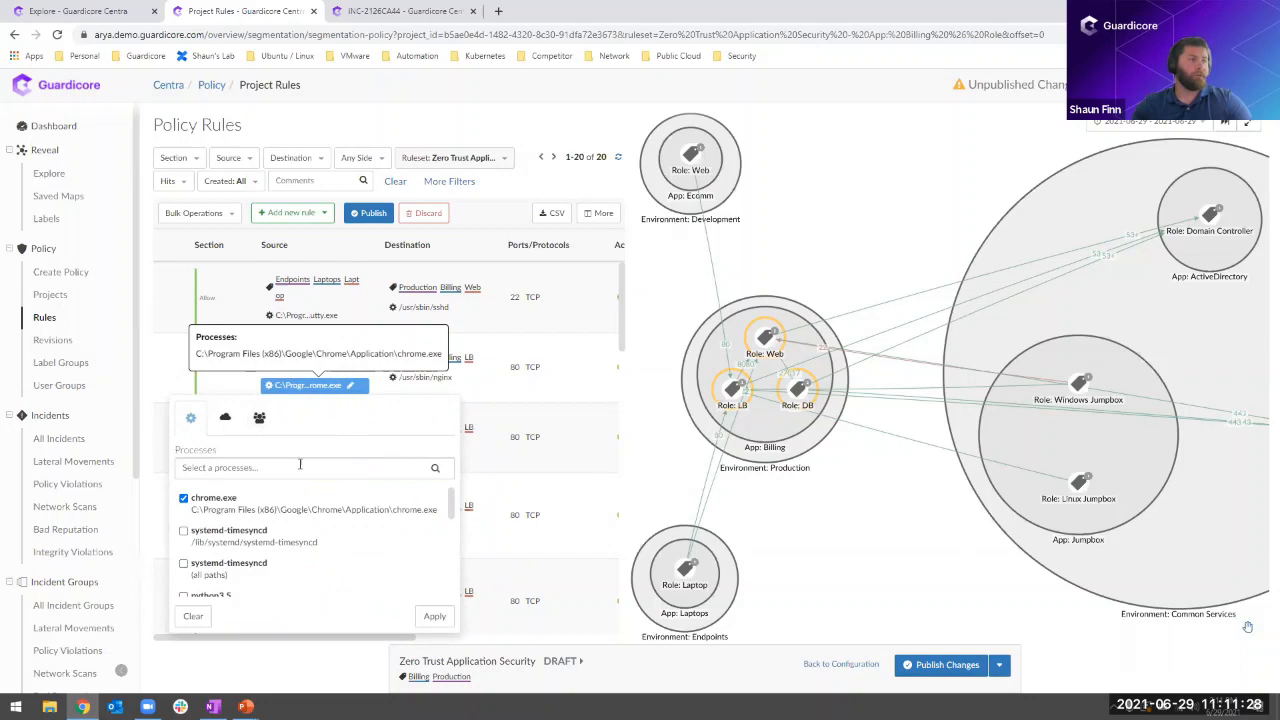
pyautogui.click(259, 417)
pyautogui.click(288, 470)
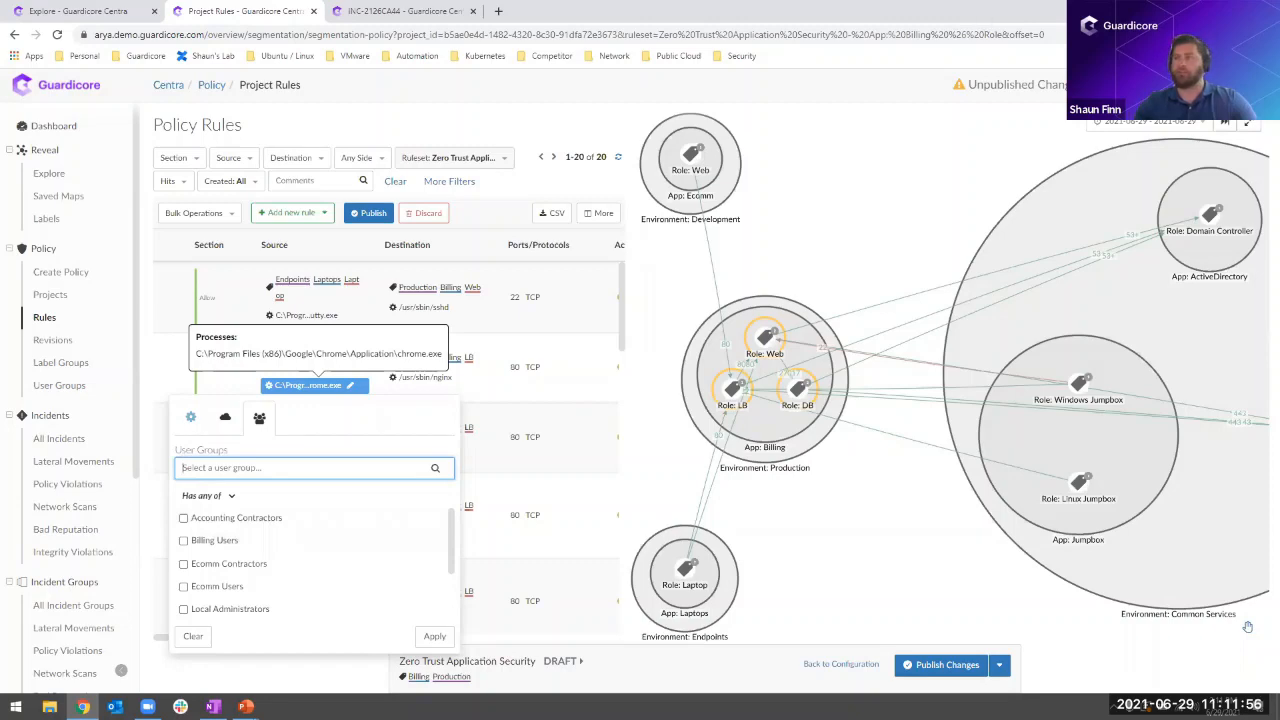
# - Switch to the incident between jumpbox-win-5 and Ecomm-web-1 and examine its related policy and connections
pyautogui.click(1203, 10)
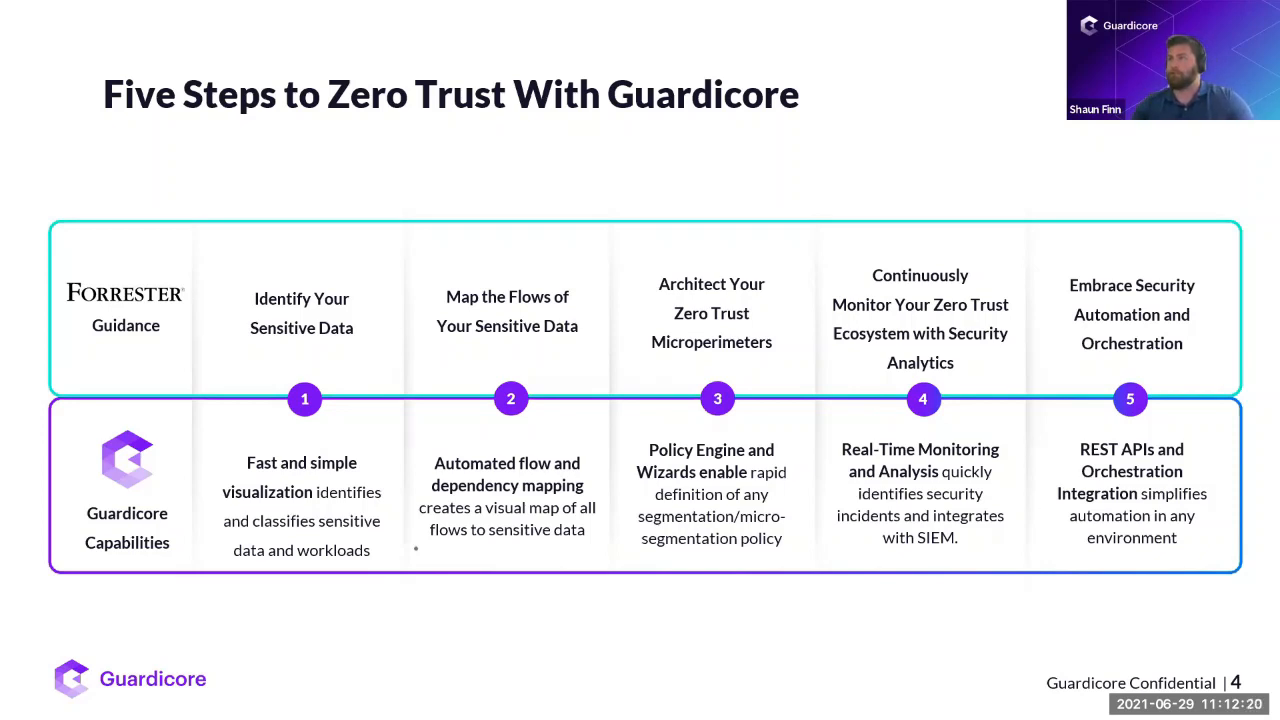
pyautogui.hotkey('alt', 'Tab')
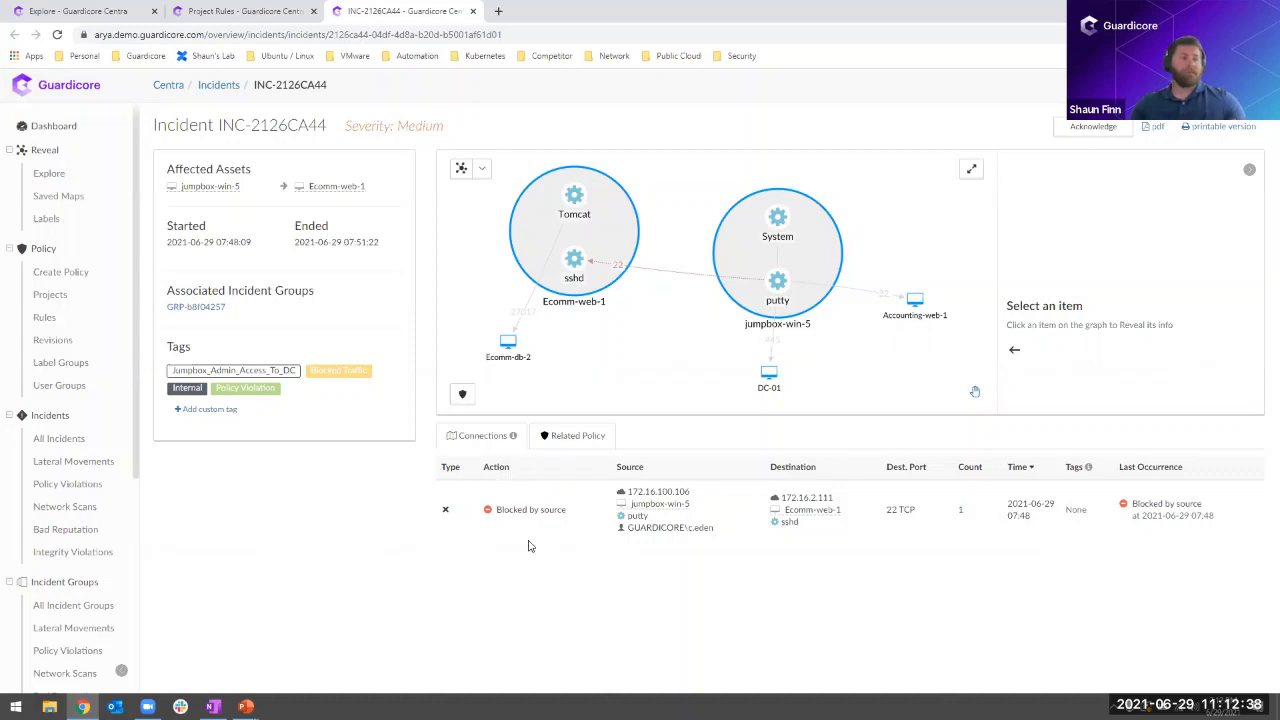
pyautogui.click(590, 437)
pyautogui.scroll(-1, 718, 545)
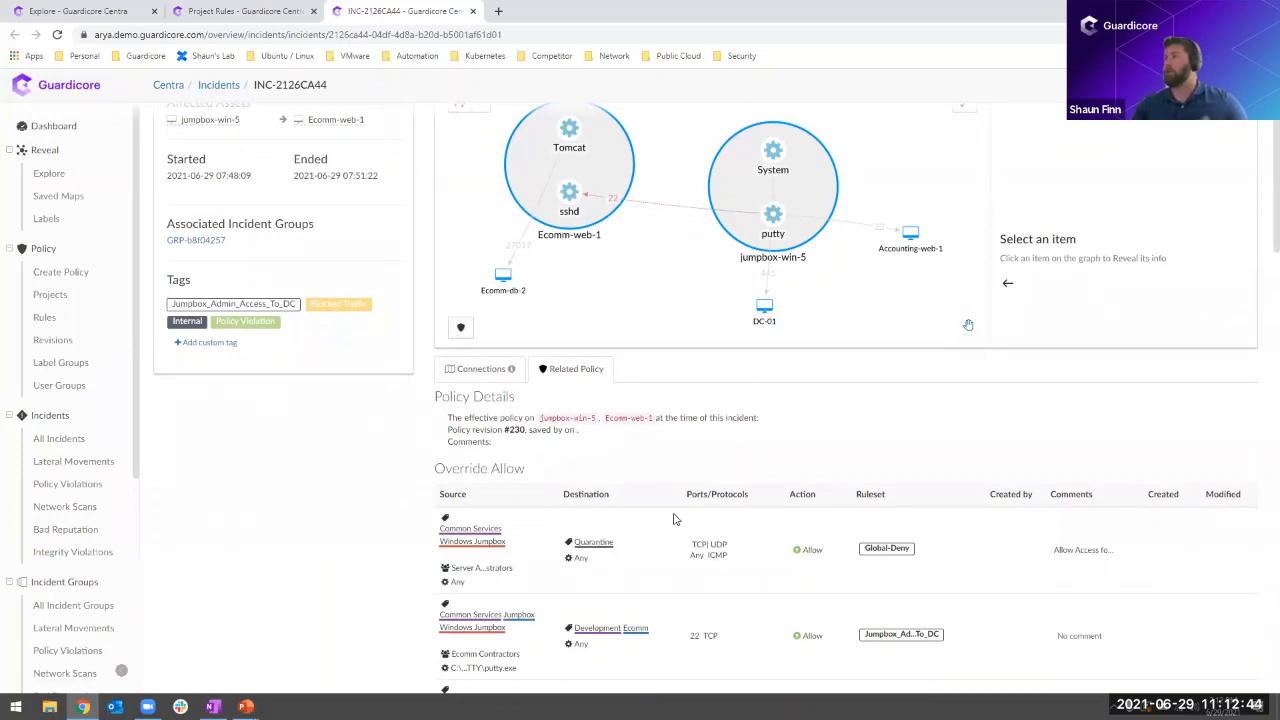
pyautogui.click(484, 380)
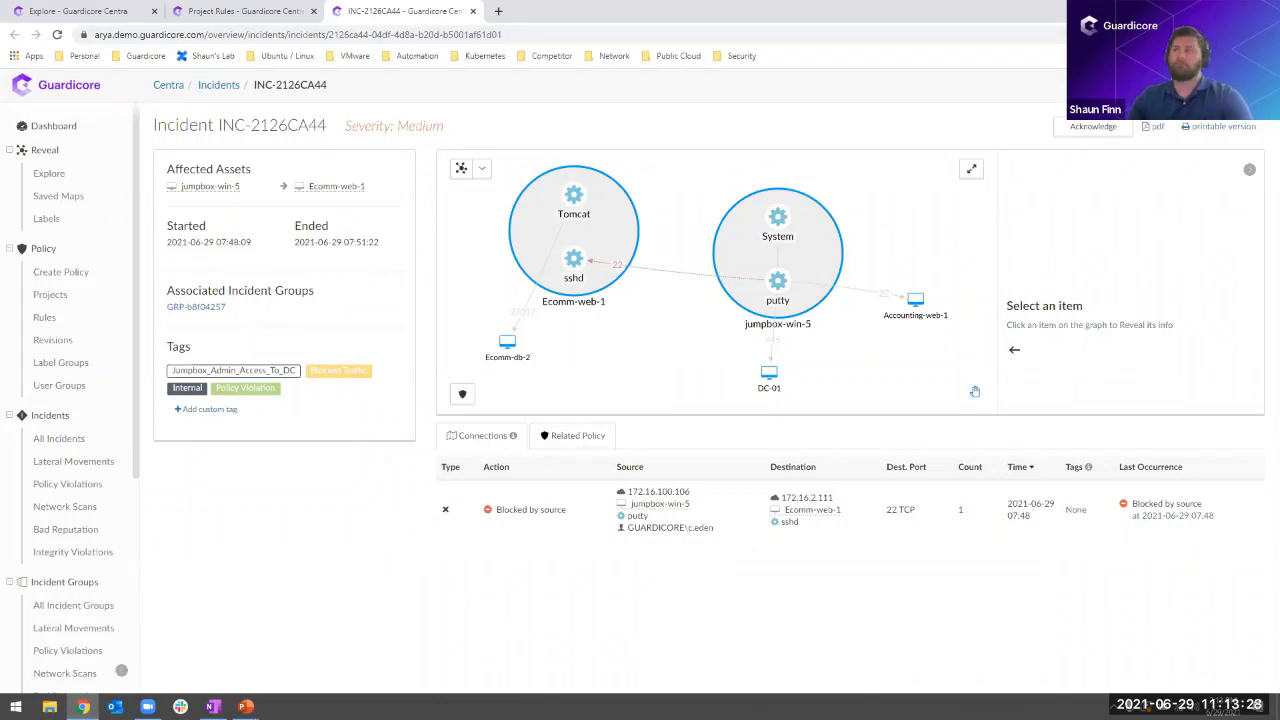
pyautogui.hotkey('alt', 'Tab')
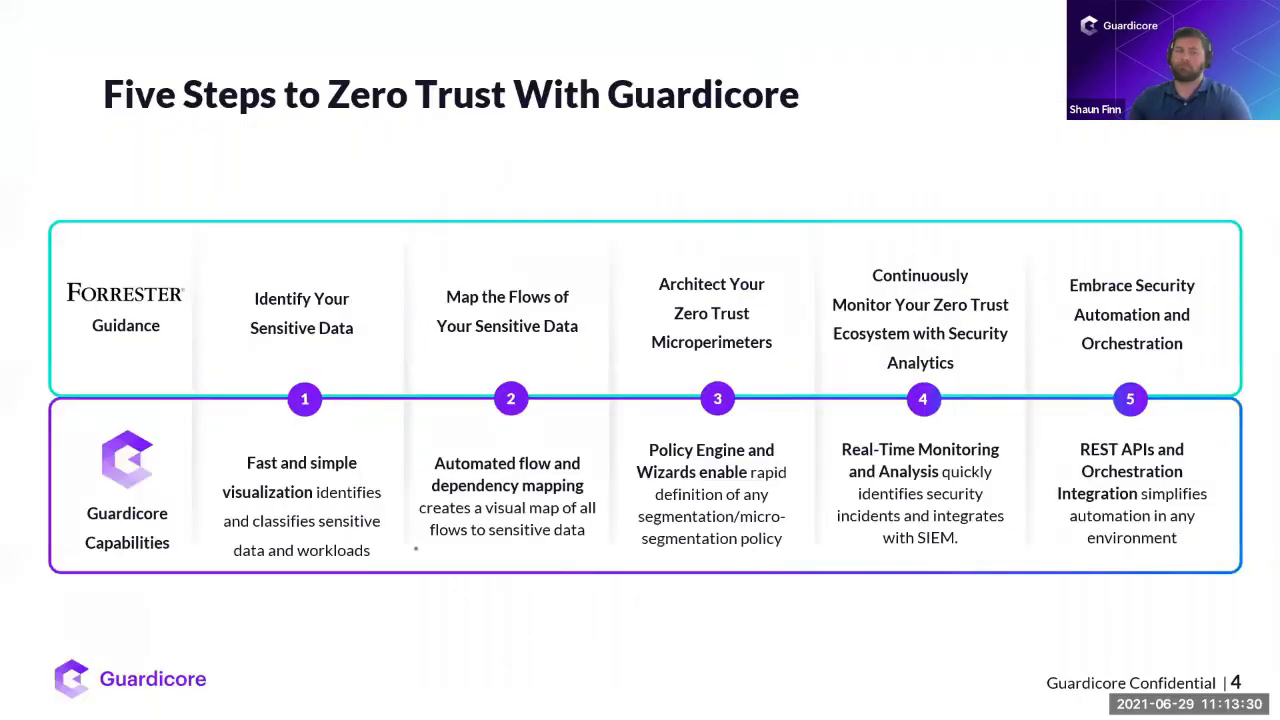
pyautogui.press('Right')
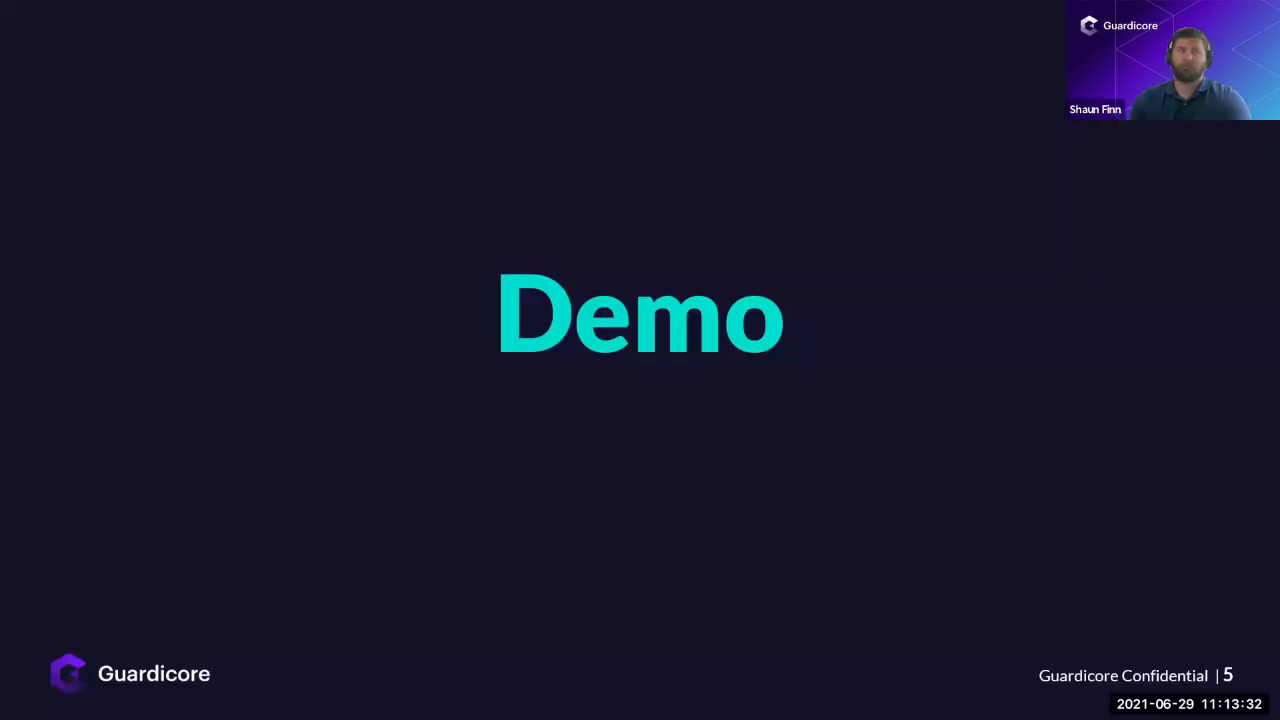
pyautogui.press('Right')
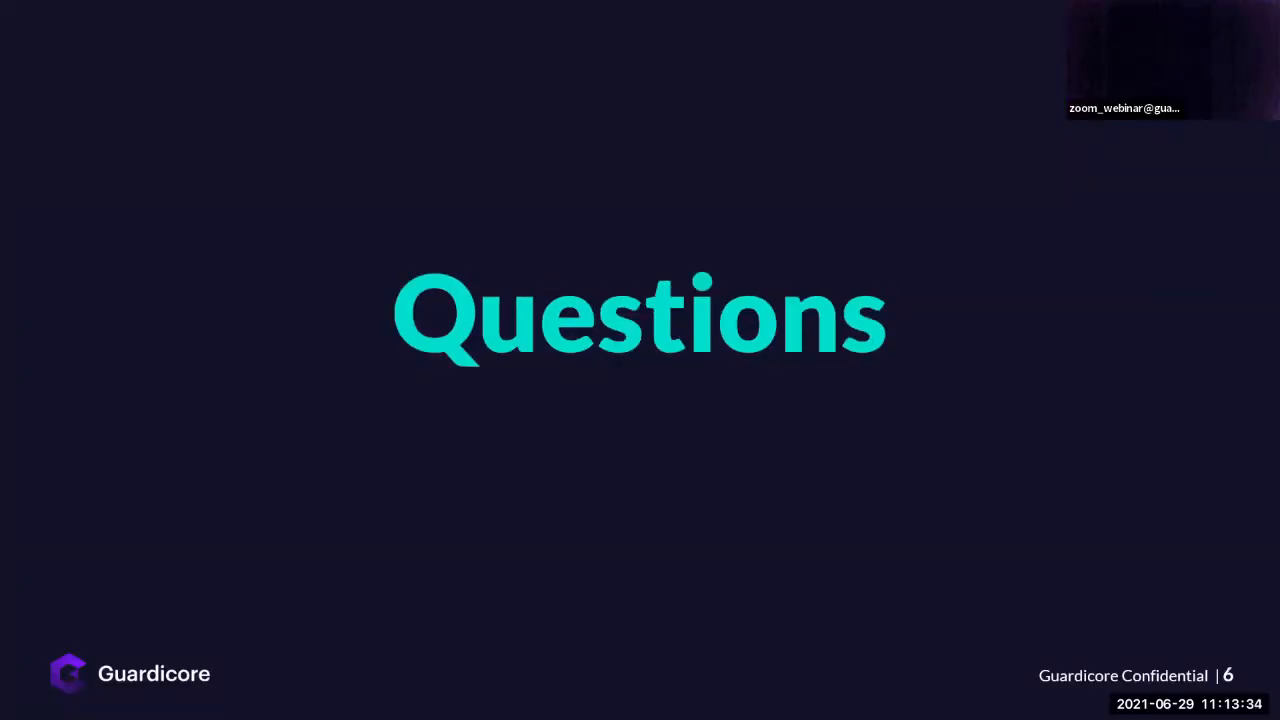